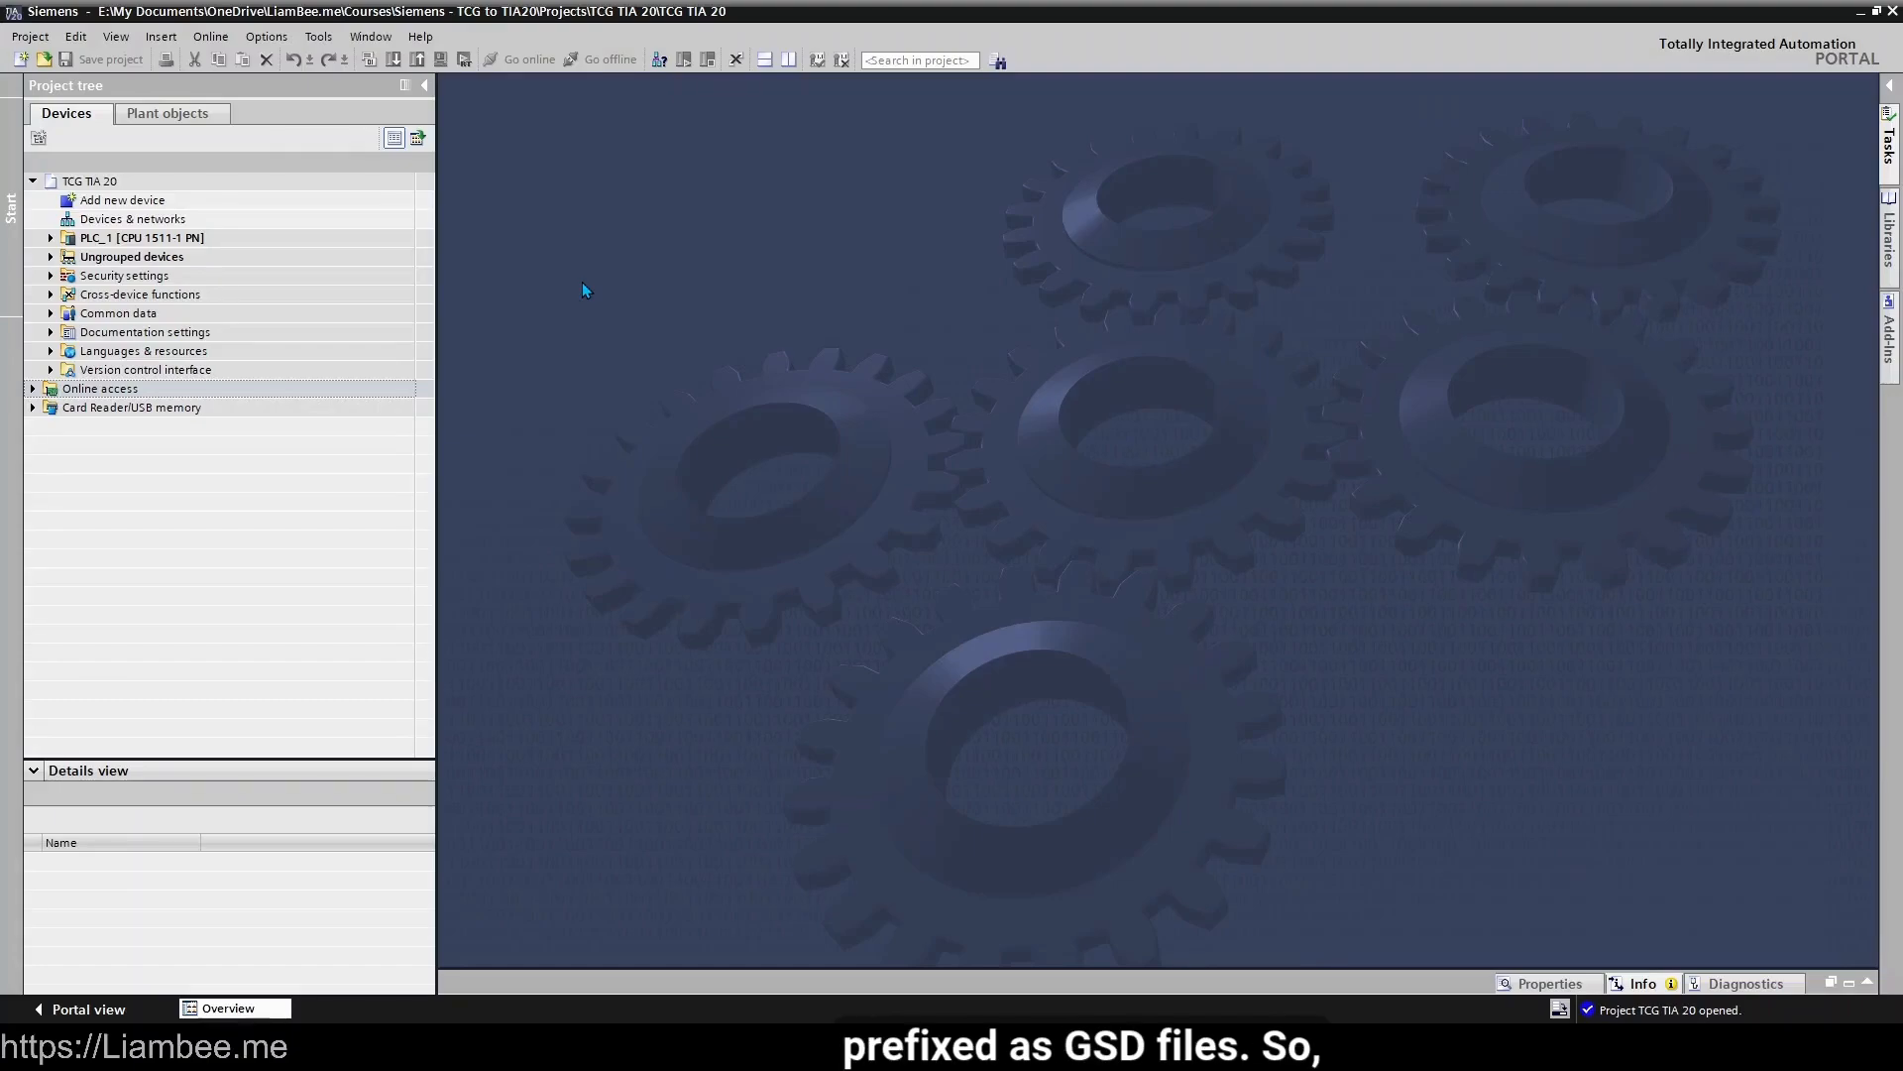
Step: Install the ifm AC14xx V2.3 GSD file from the source path using the general station description file manager
{"action": "left_click", "coordinate": [319, 43]}
{"action": "mouse_move", "coordinate": [267, 40]}
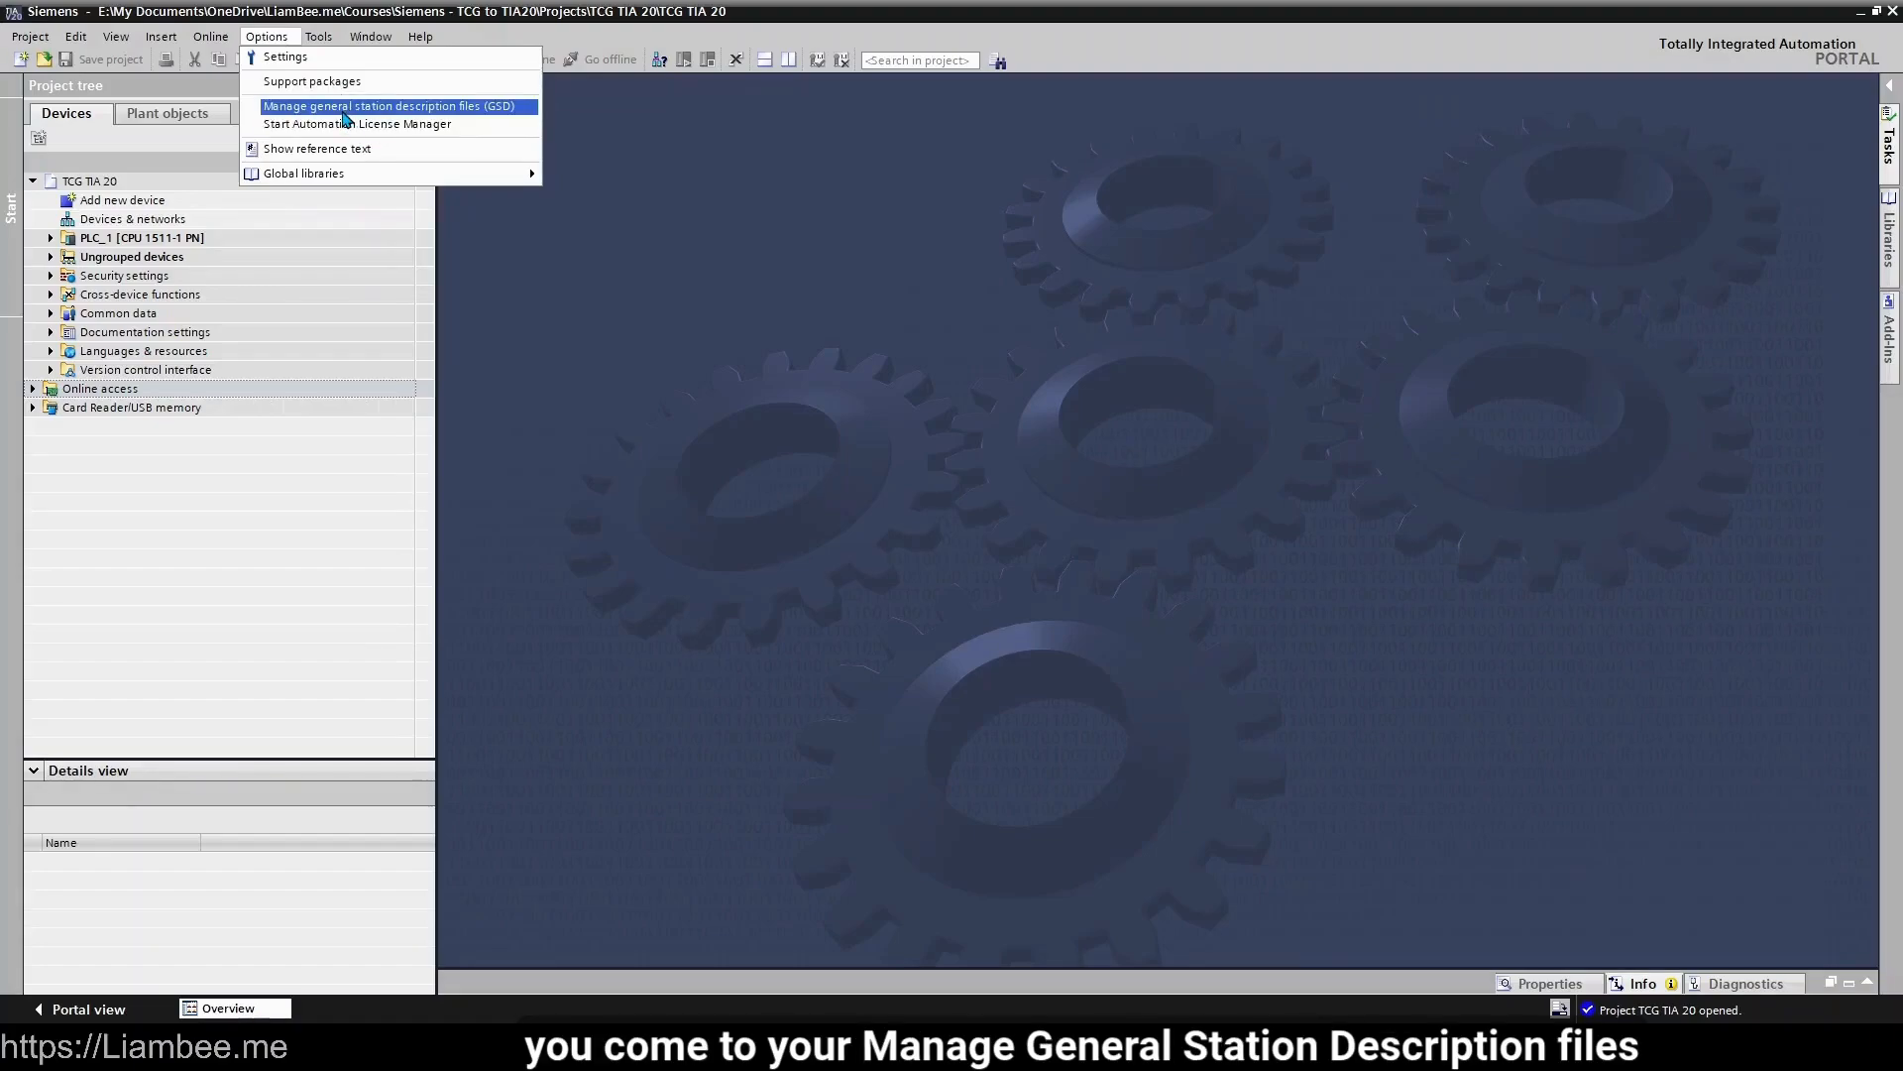
{"action": "key", "text": "Escape"}
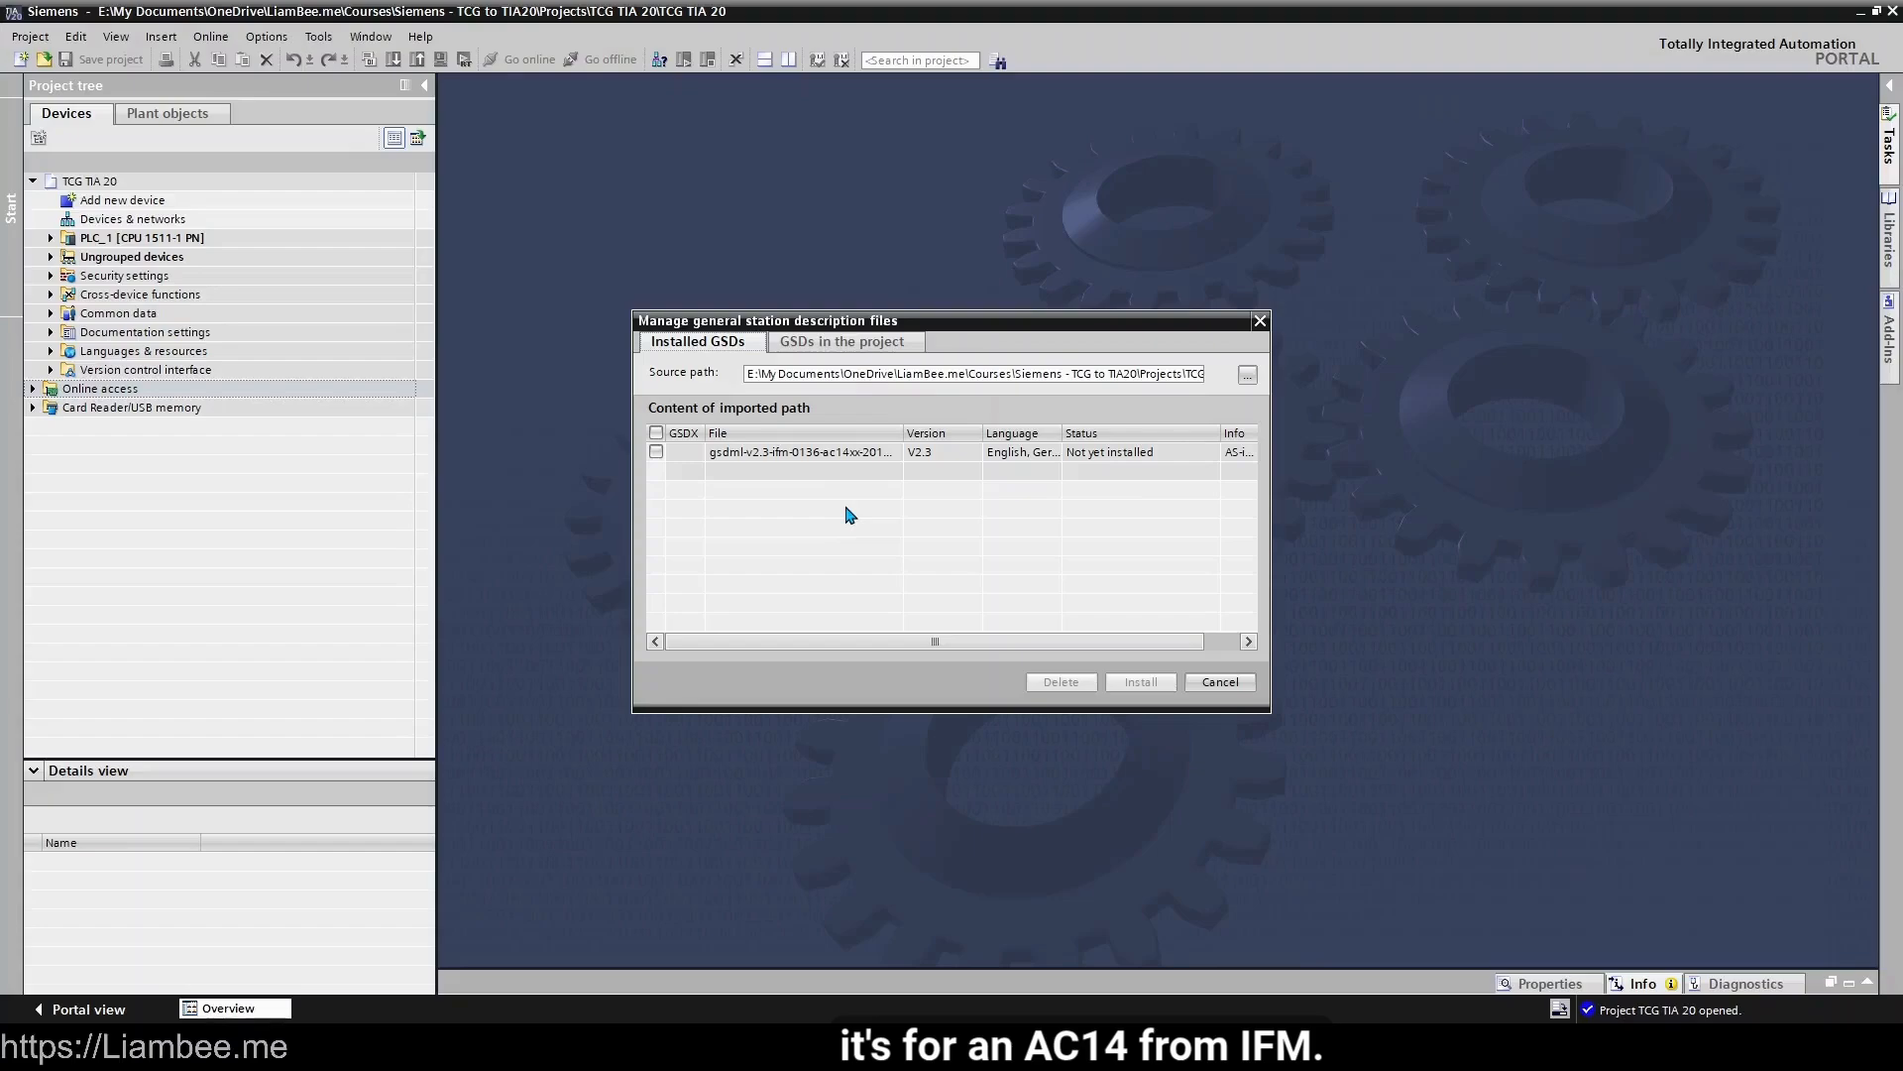
{"action": "left_click", "coordinate": [656, 452]}
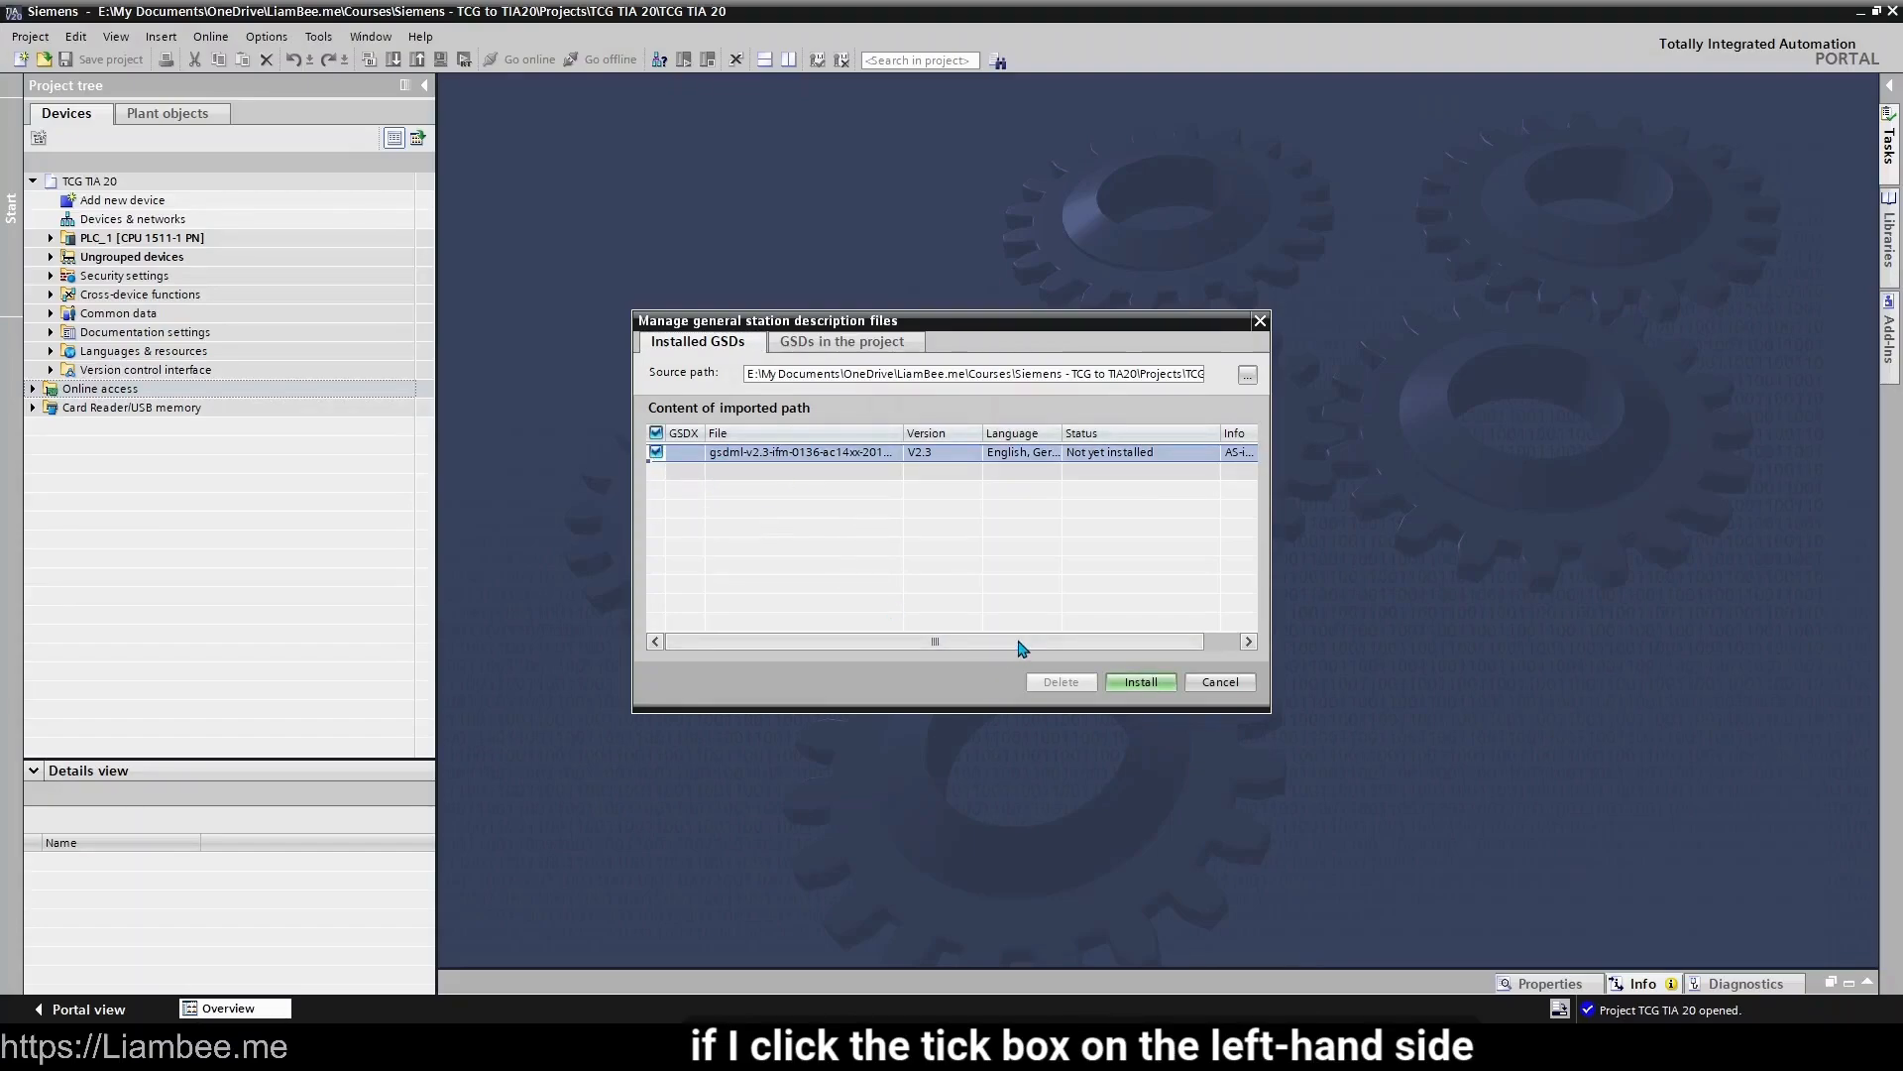
{"action": "left_click", "coordinate": [1133, 689]}
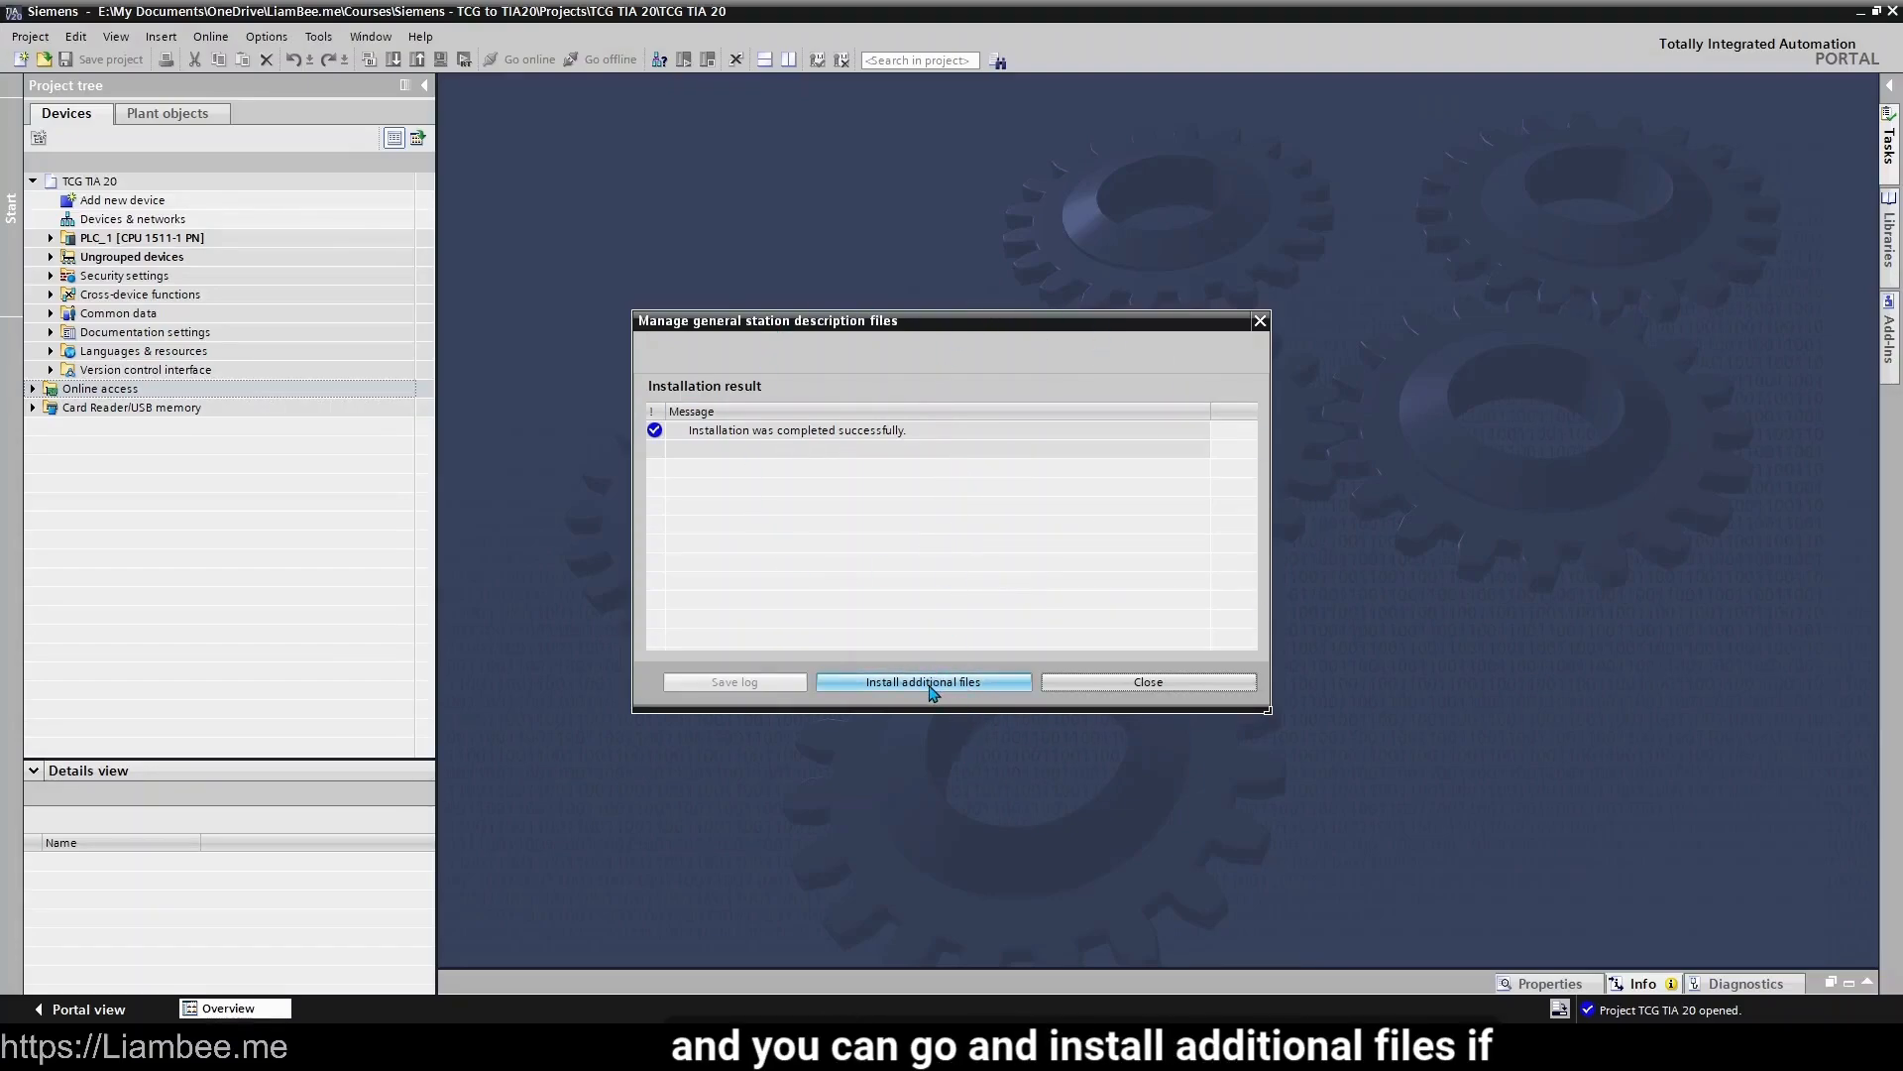
{"action": "left_click", "coordinate": [1172, 681]}
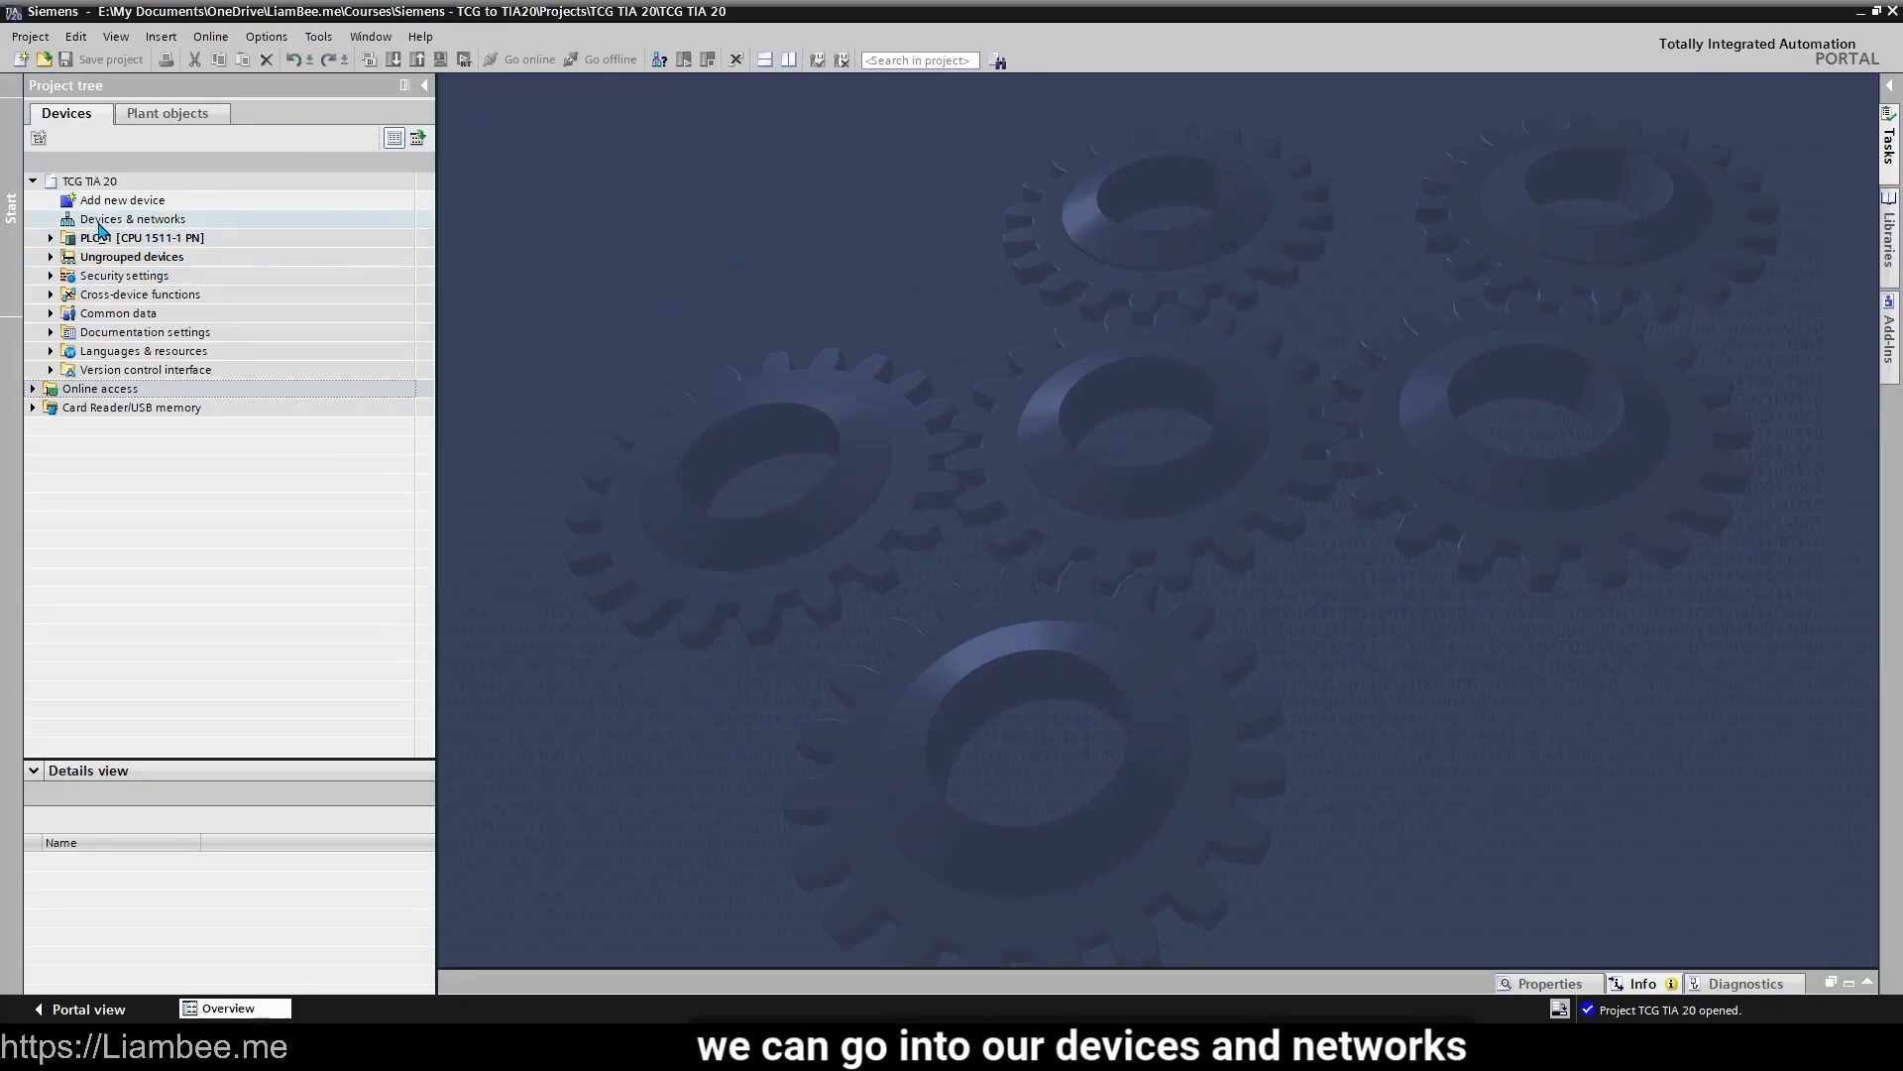
Step: Open the project's Devices & networks editor and set the hardware catalog filter profile to <All>
{"action": "double_click", "coordinate": [132, 219]}
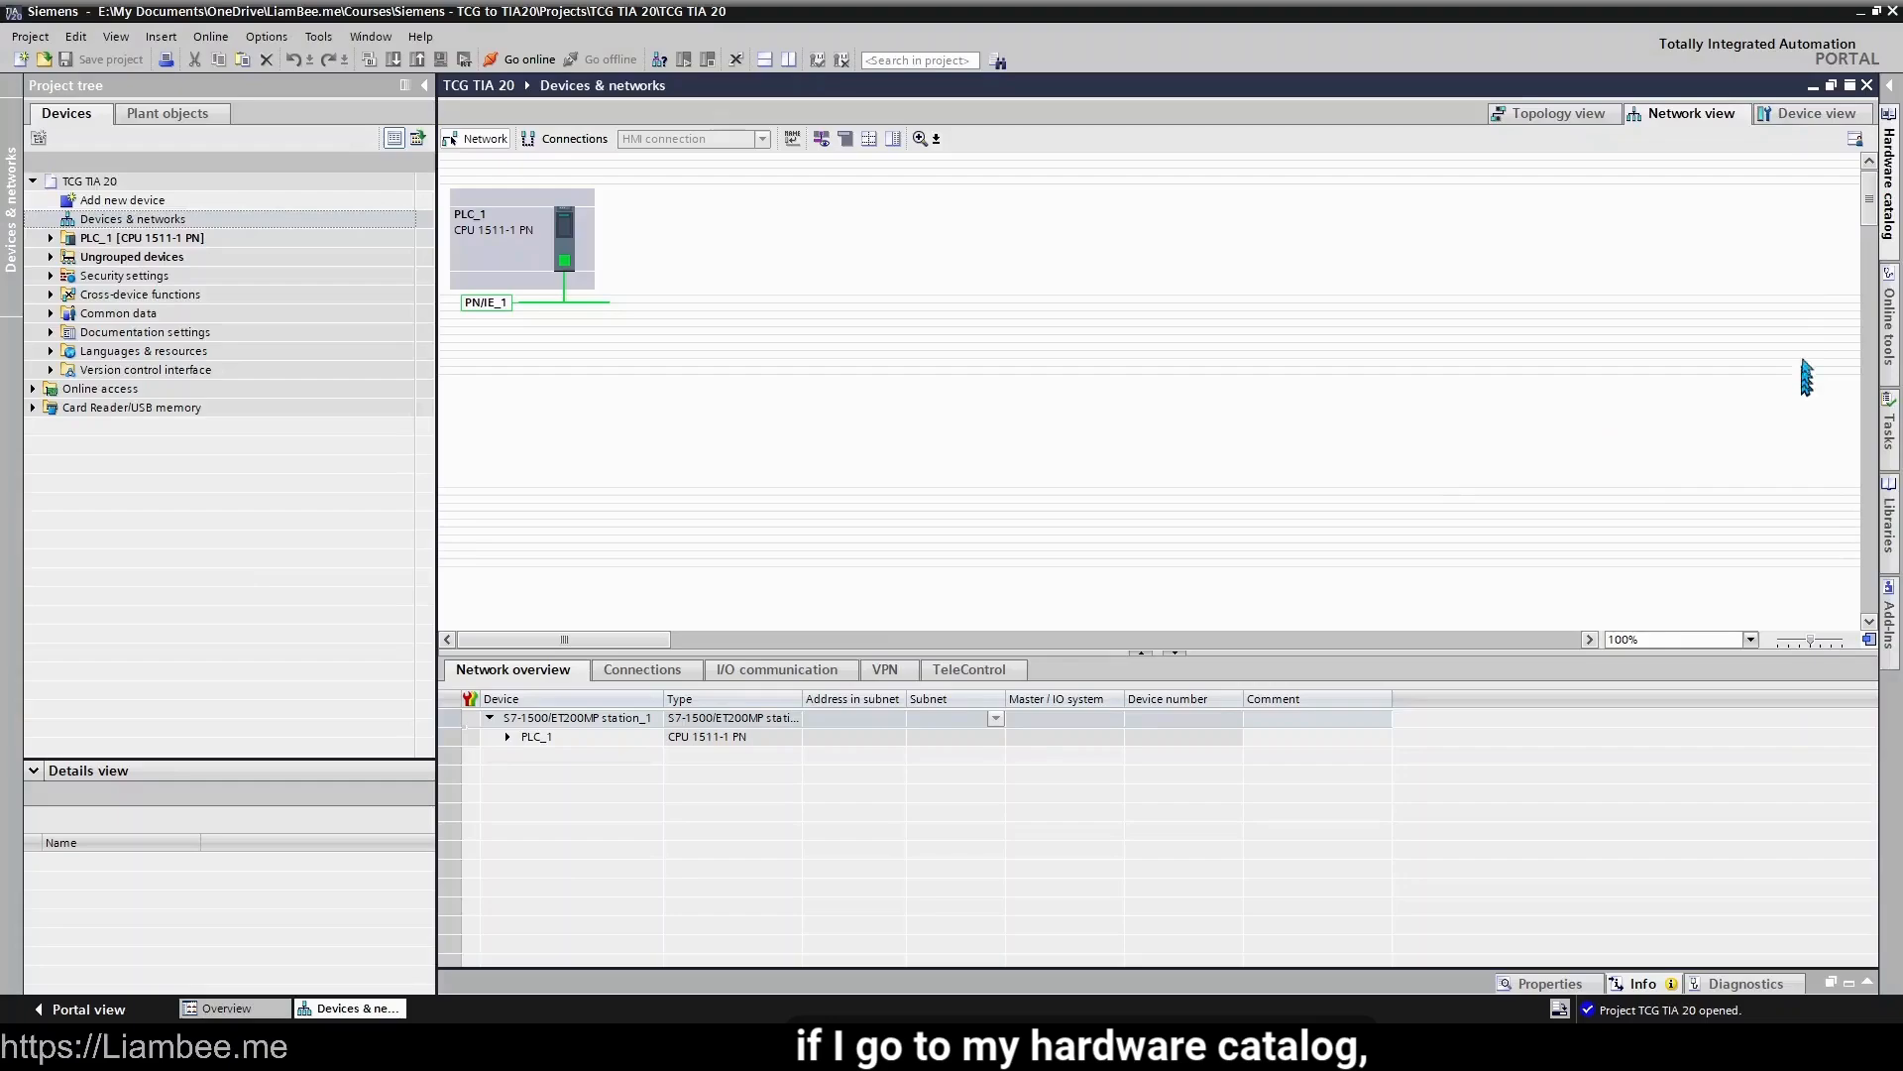
{"action": "left_click", "coordinate": [1890, 158]}
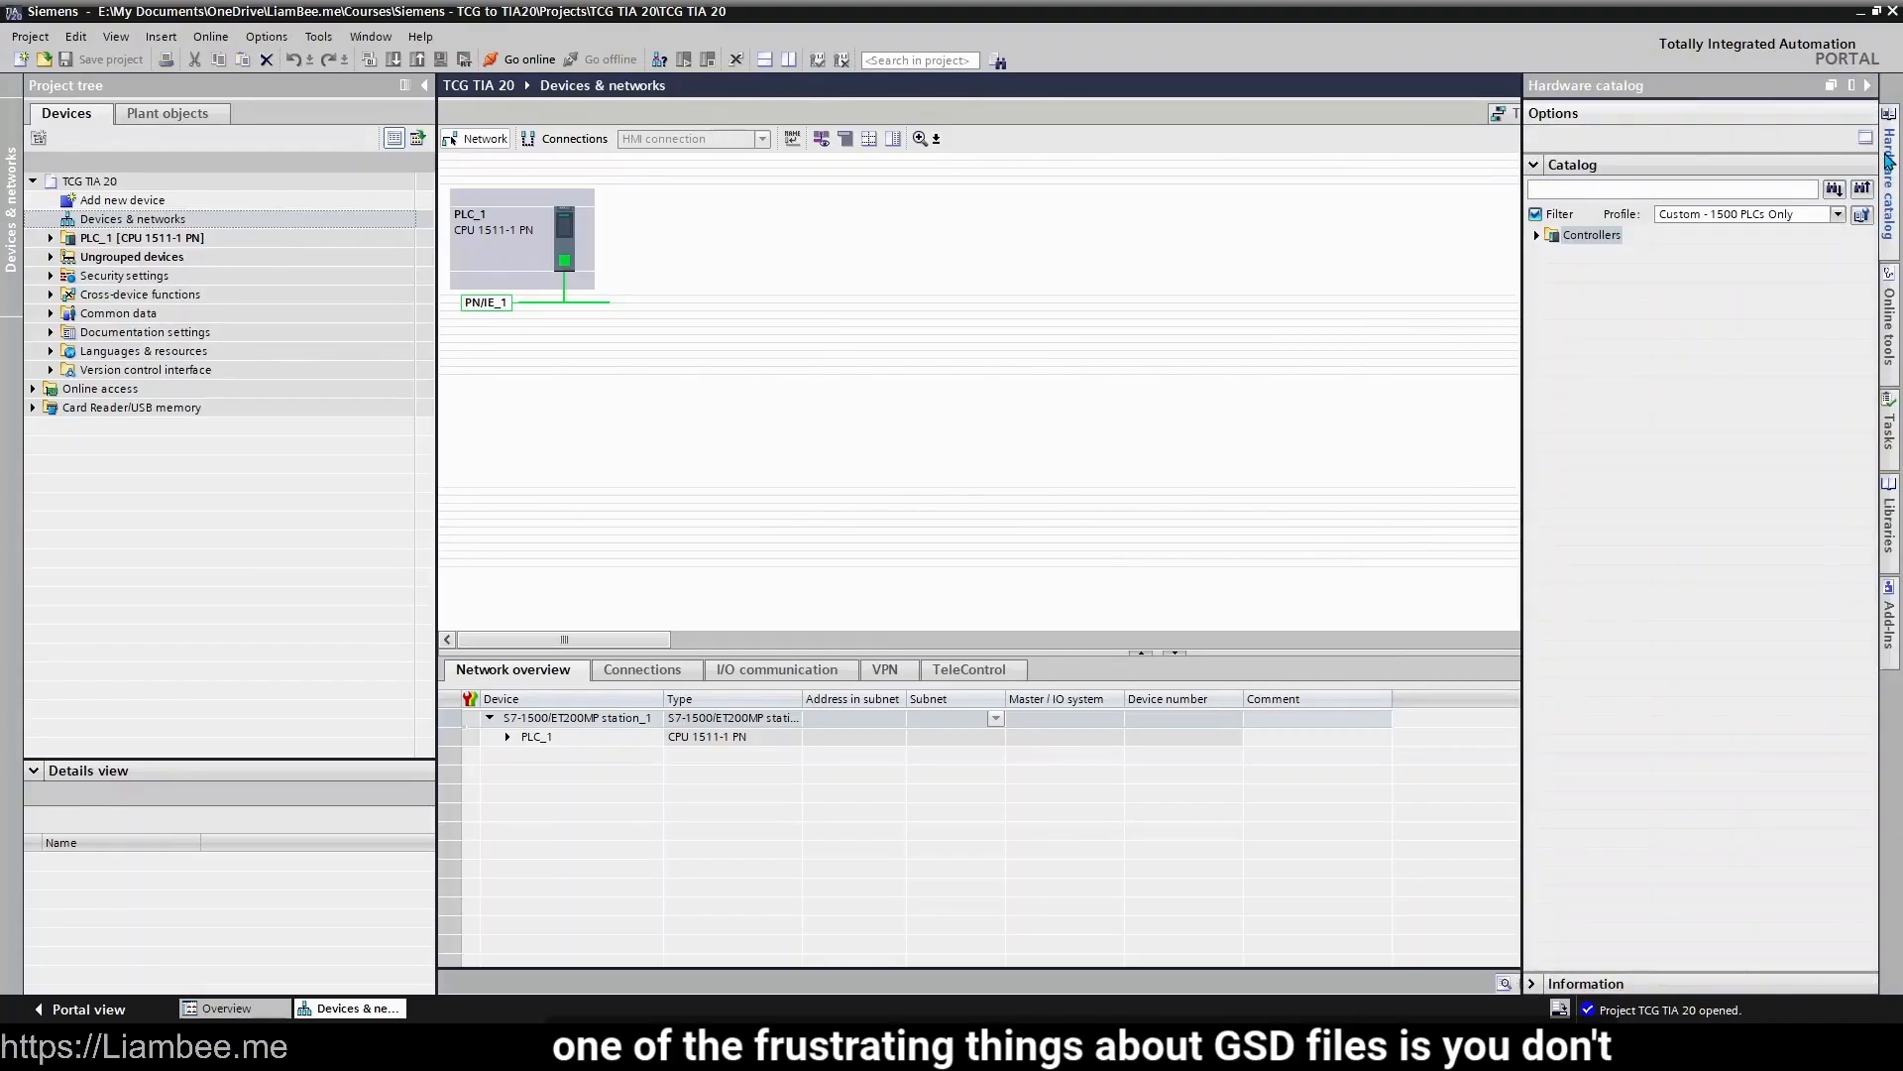
{"action": "left_click", "coordinate": [1688, 224]}
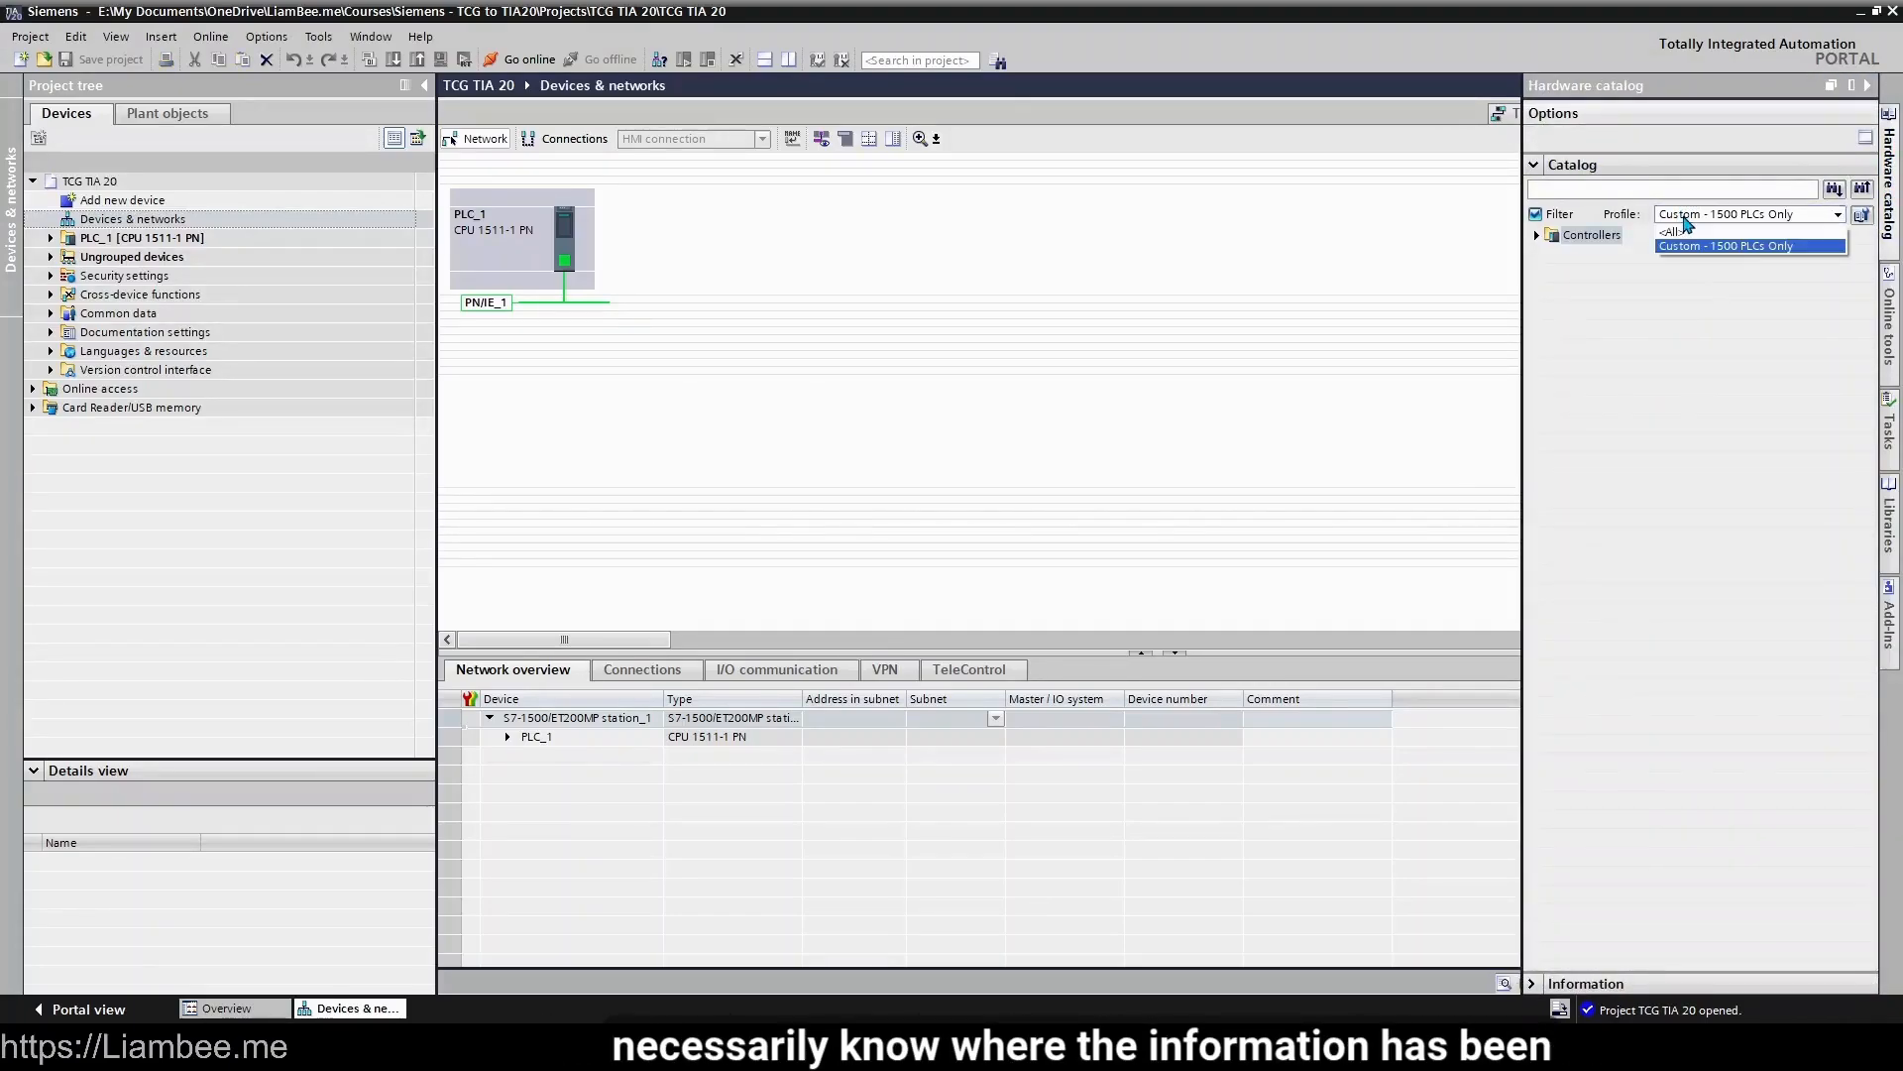
{"action": "left_click", "coordinate": [1687, 239]}
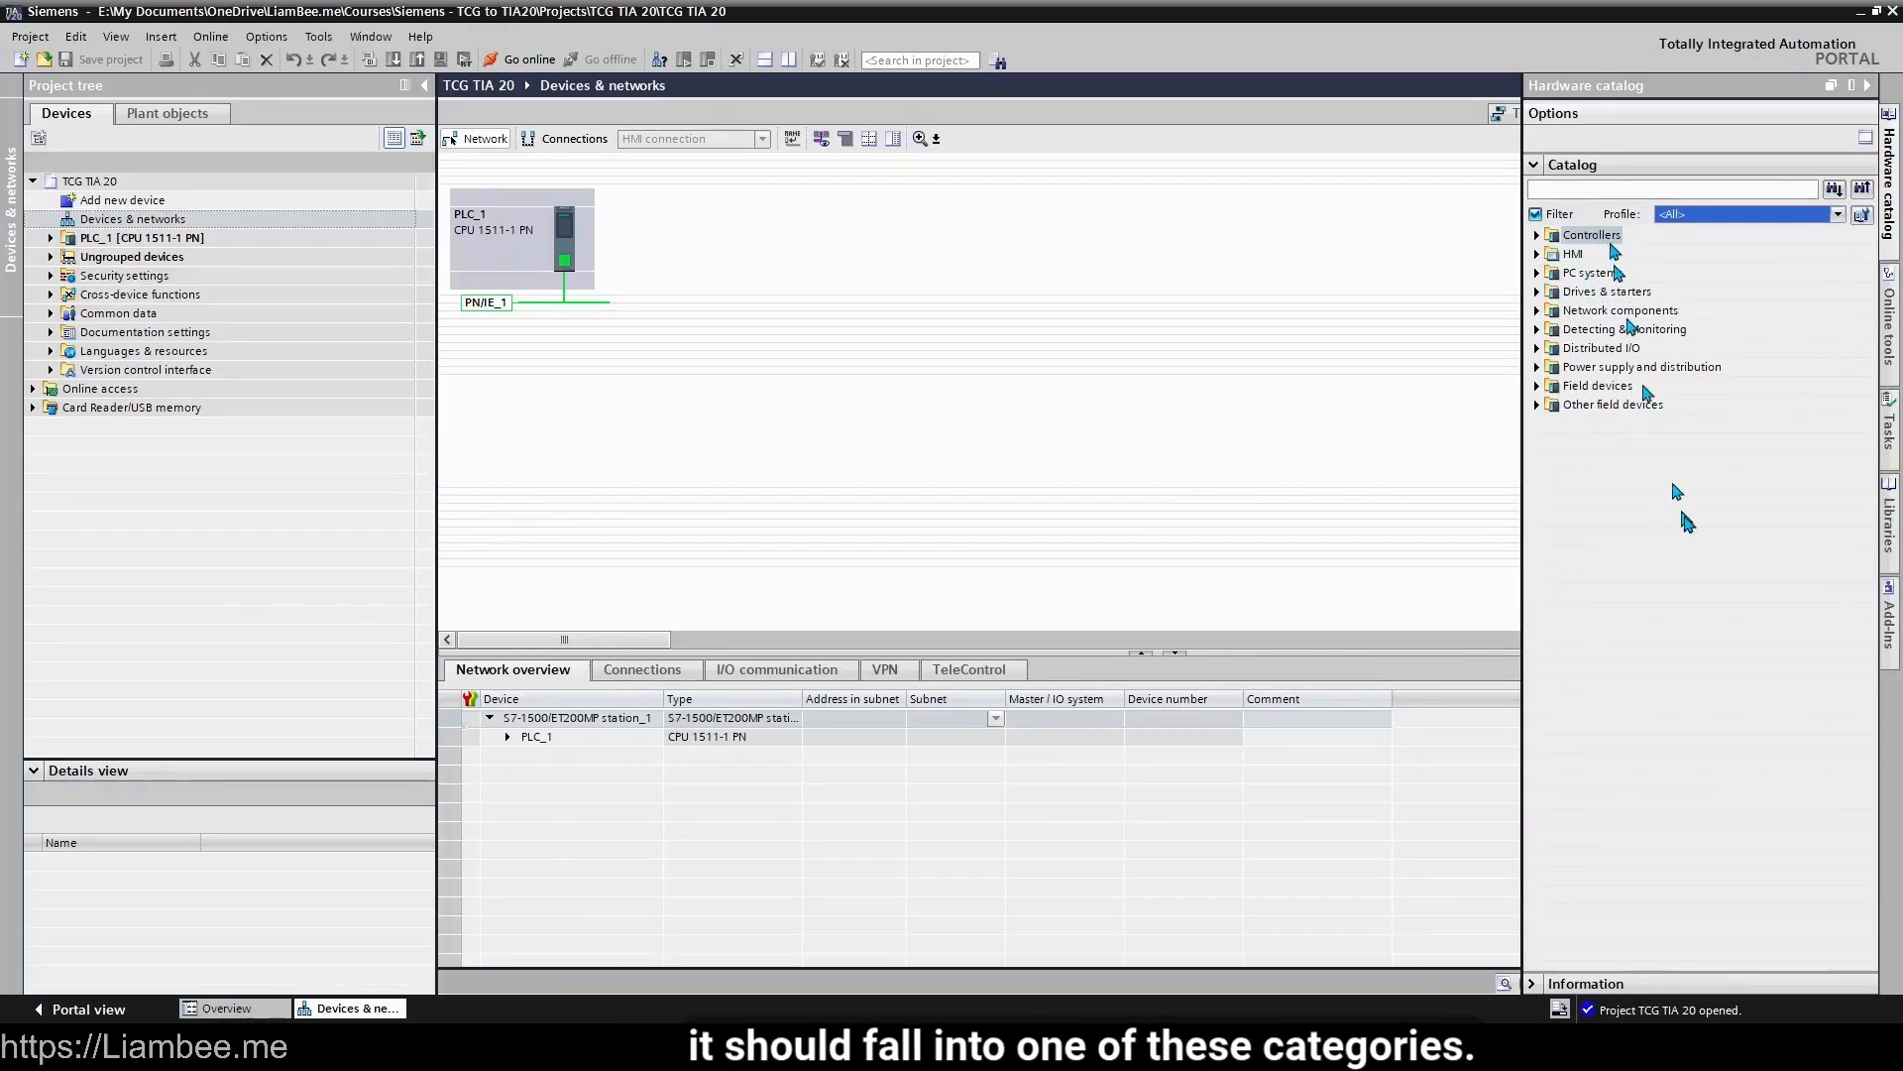
Step: Add the ifm electronic AS-interface gateway AC140x-PN V3.0: a) compact mode from the PROFINET IO field devices beside PLC_1 in the network
{"action": "left_click", "coordinate": [1538, 406]}
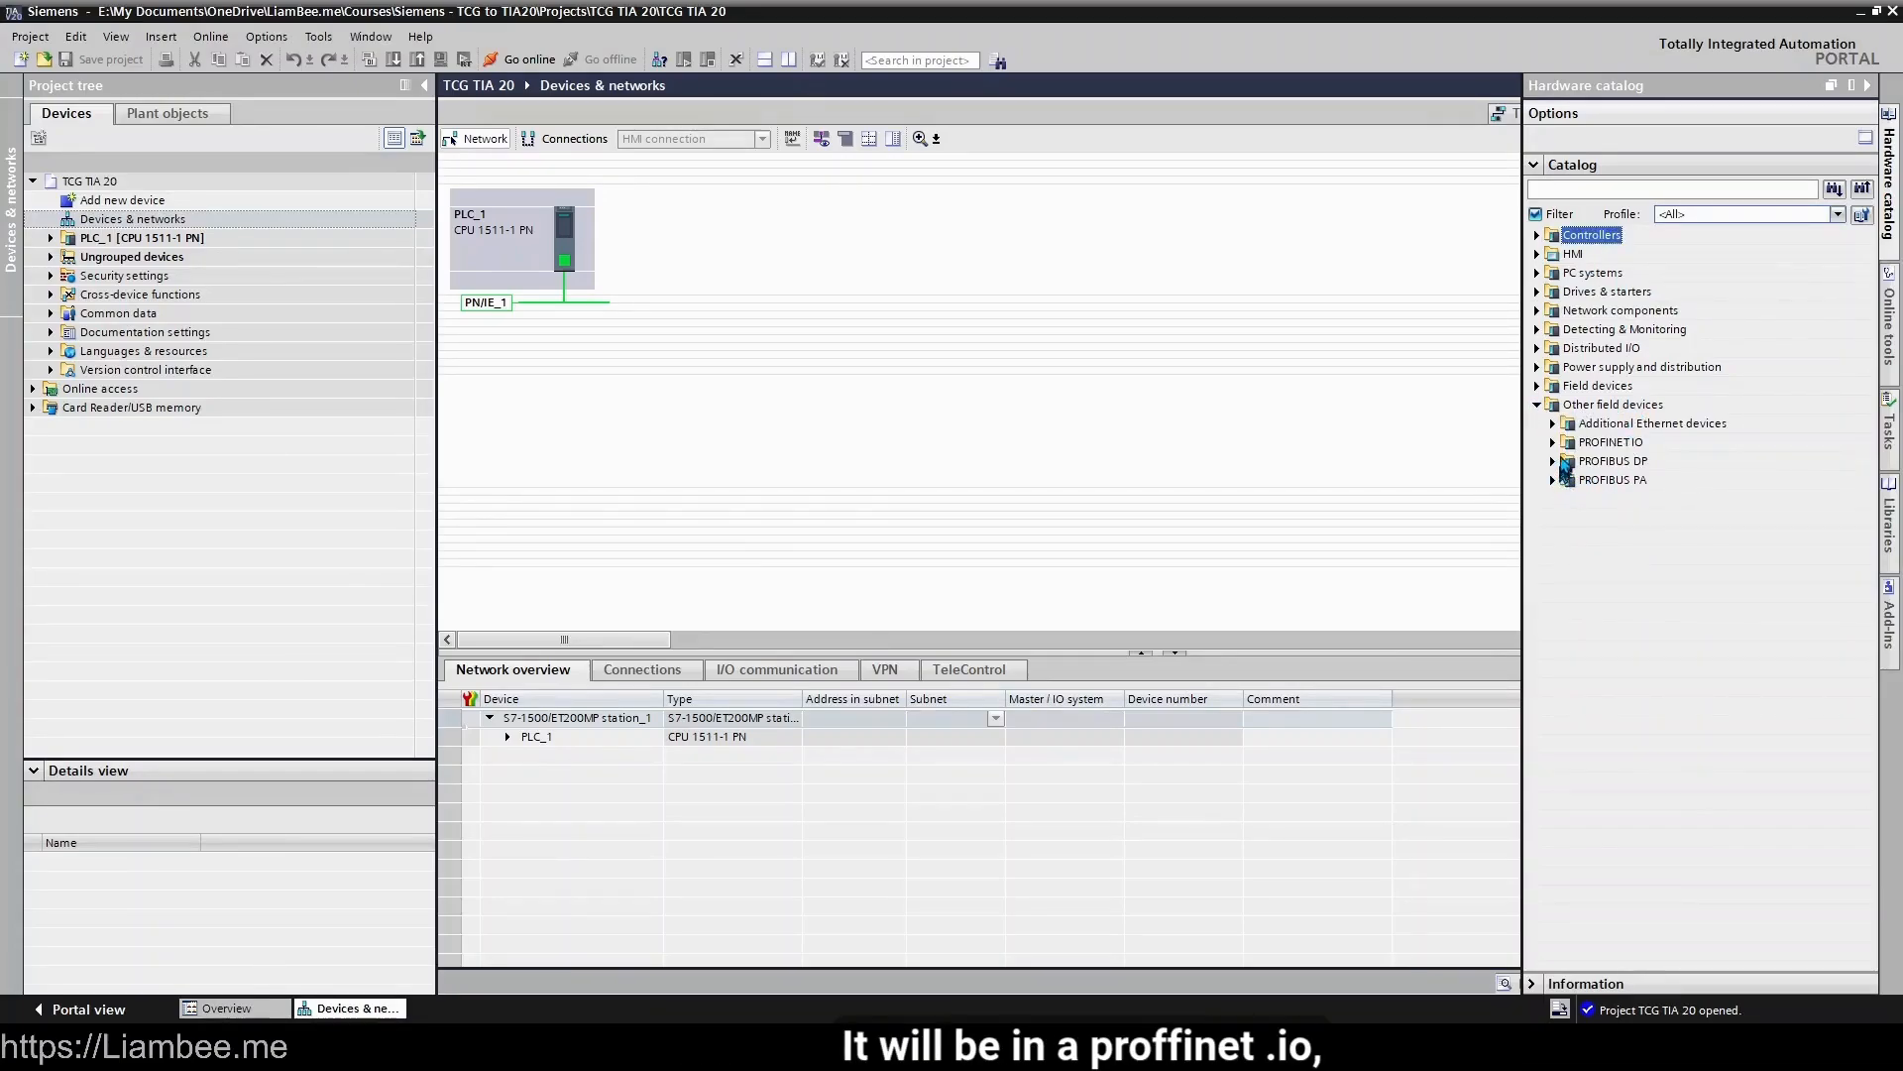
{"action": "left_click", "coordinate": [1553, 442]}
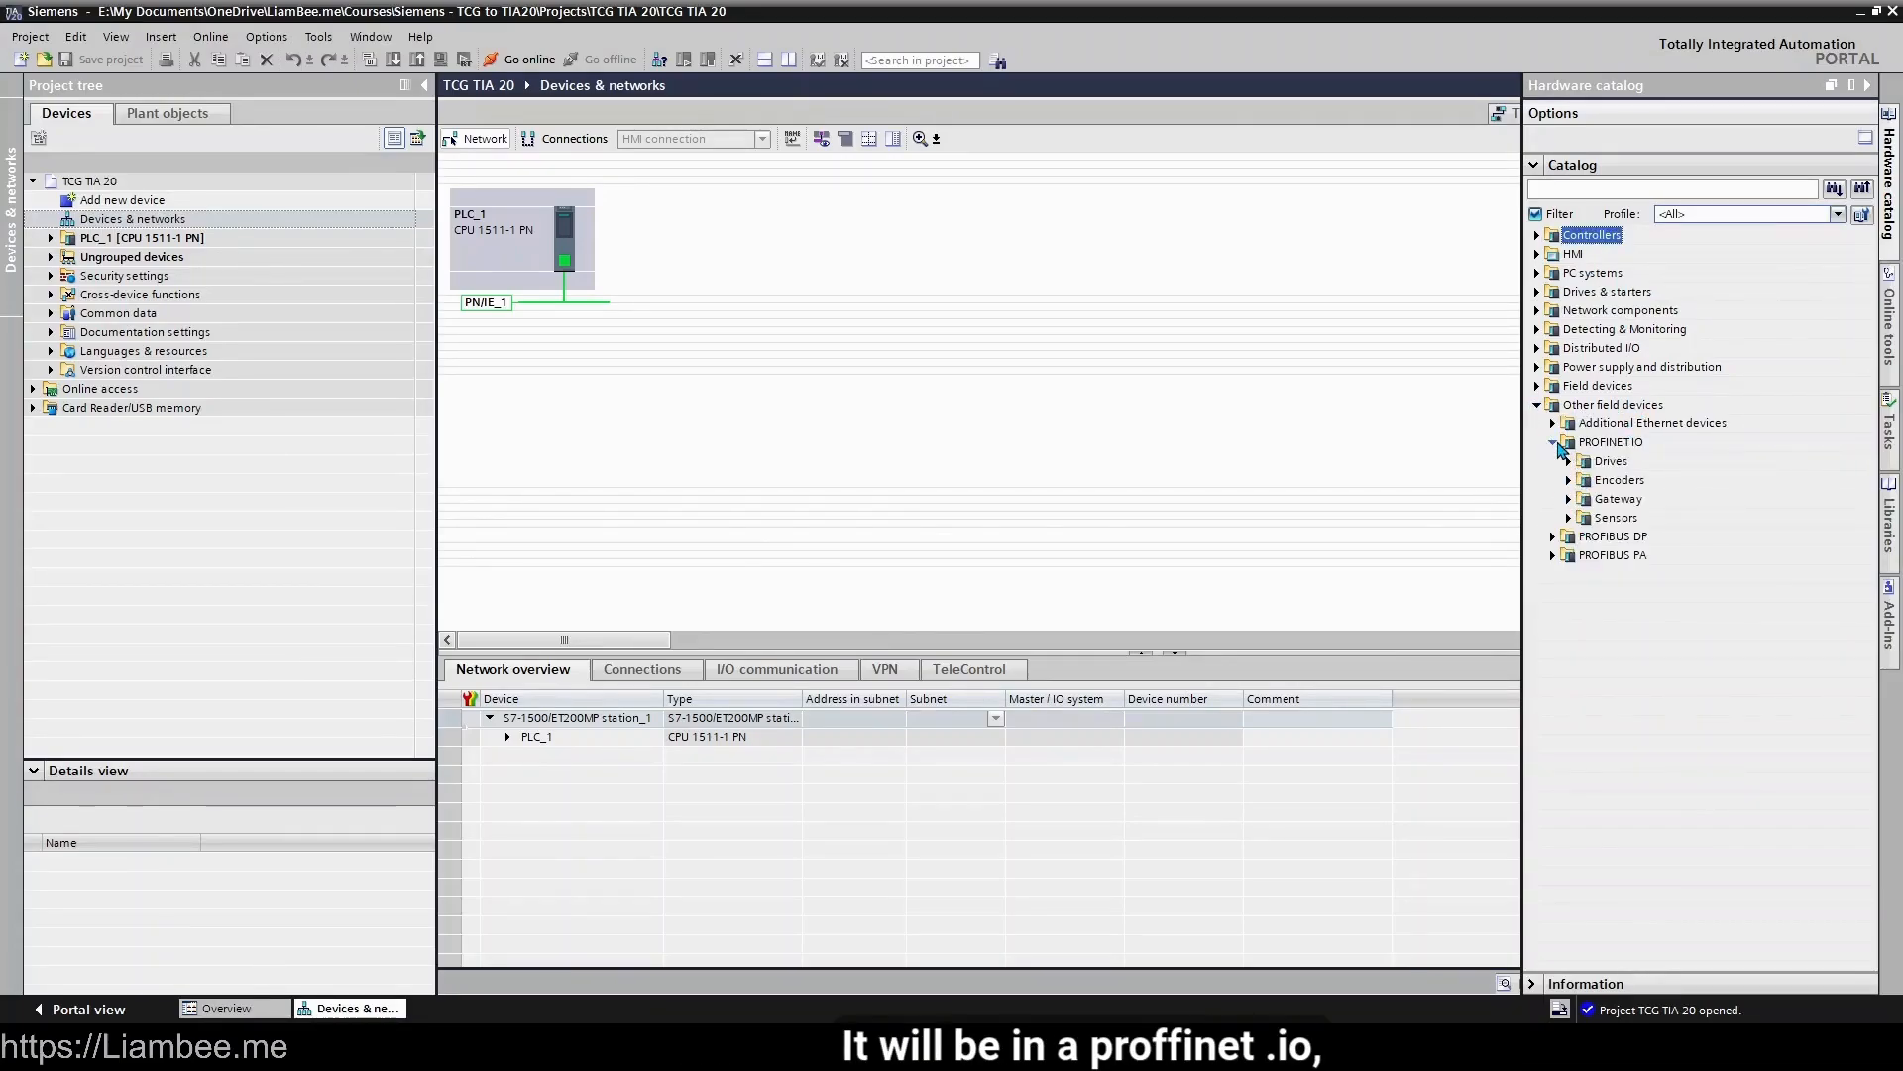
{"action": "left_click", "coordinate": [1569, 498]}
{"action": "left_click", "coordinate": [1586, 518]}
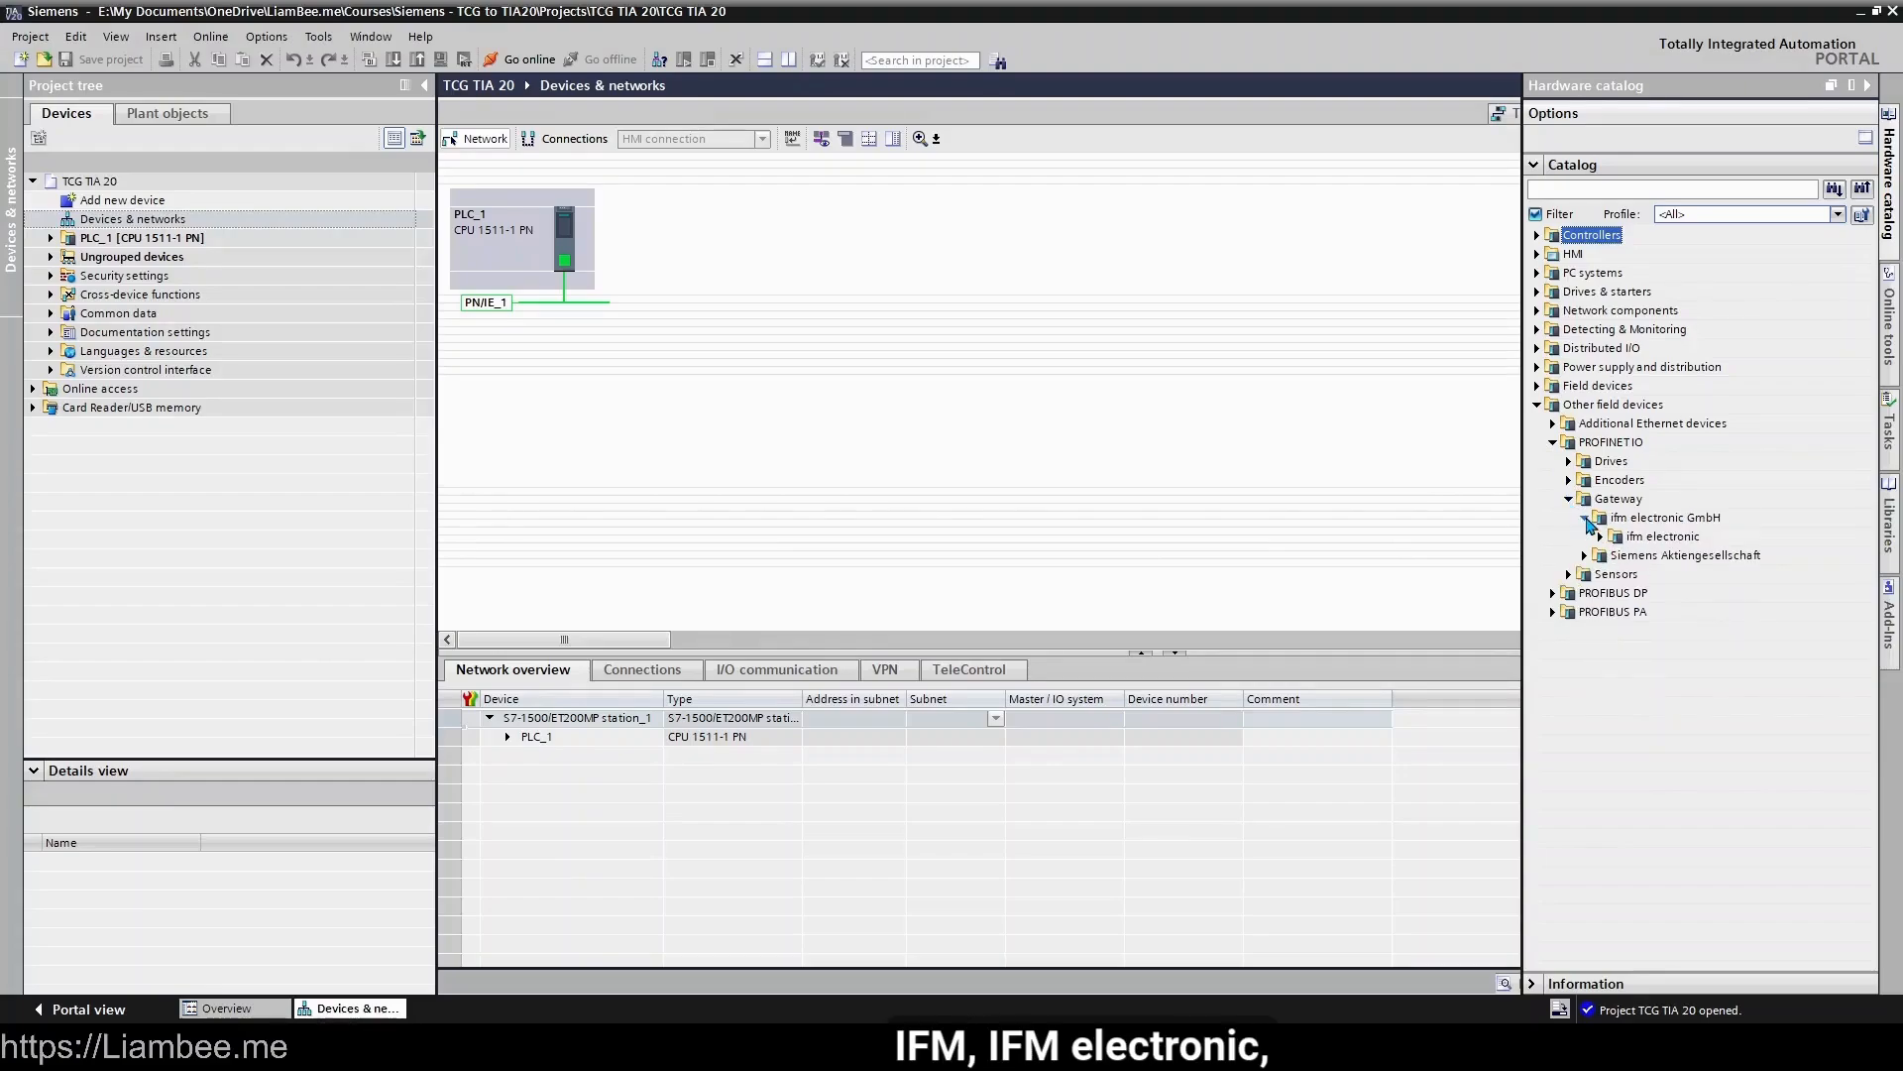
{"action": "left_click", "coordinate": [1601, 536]}
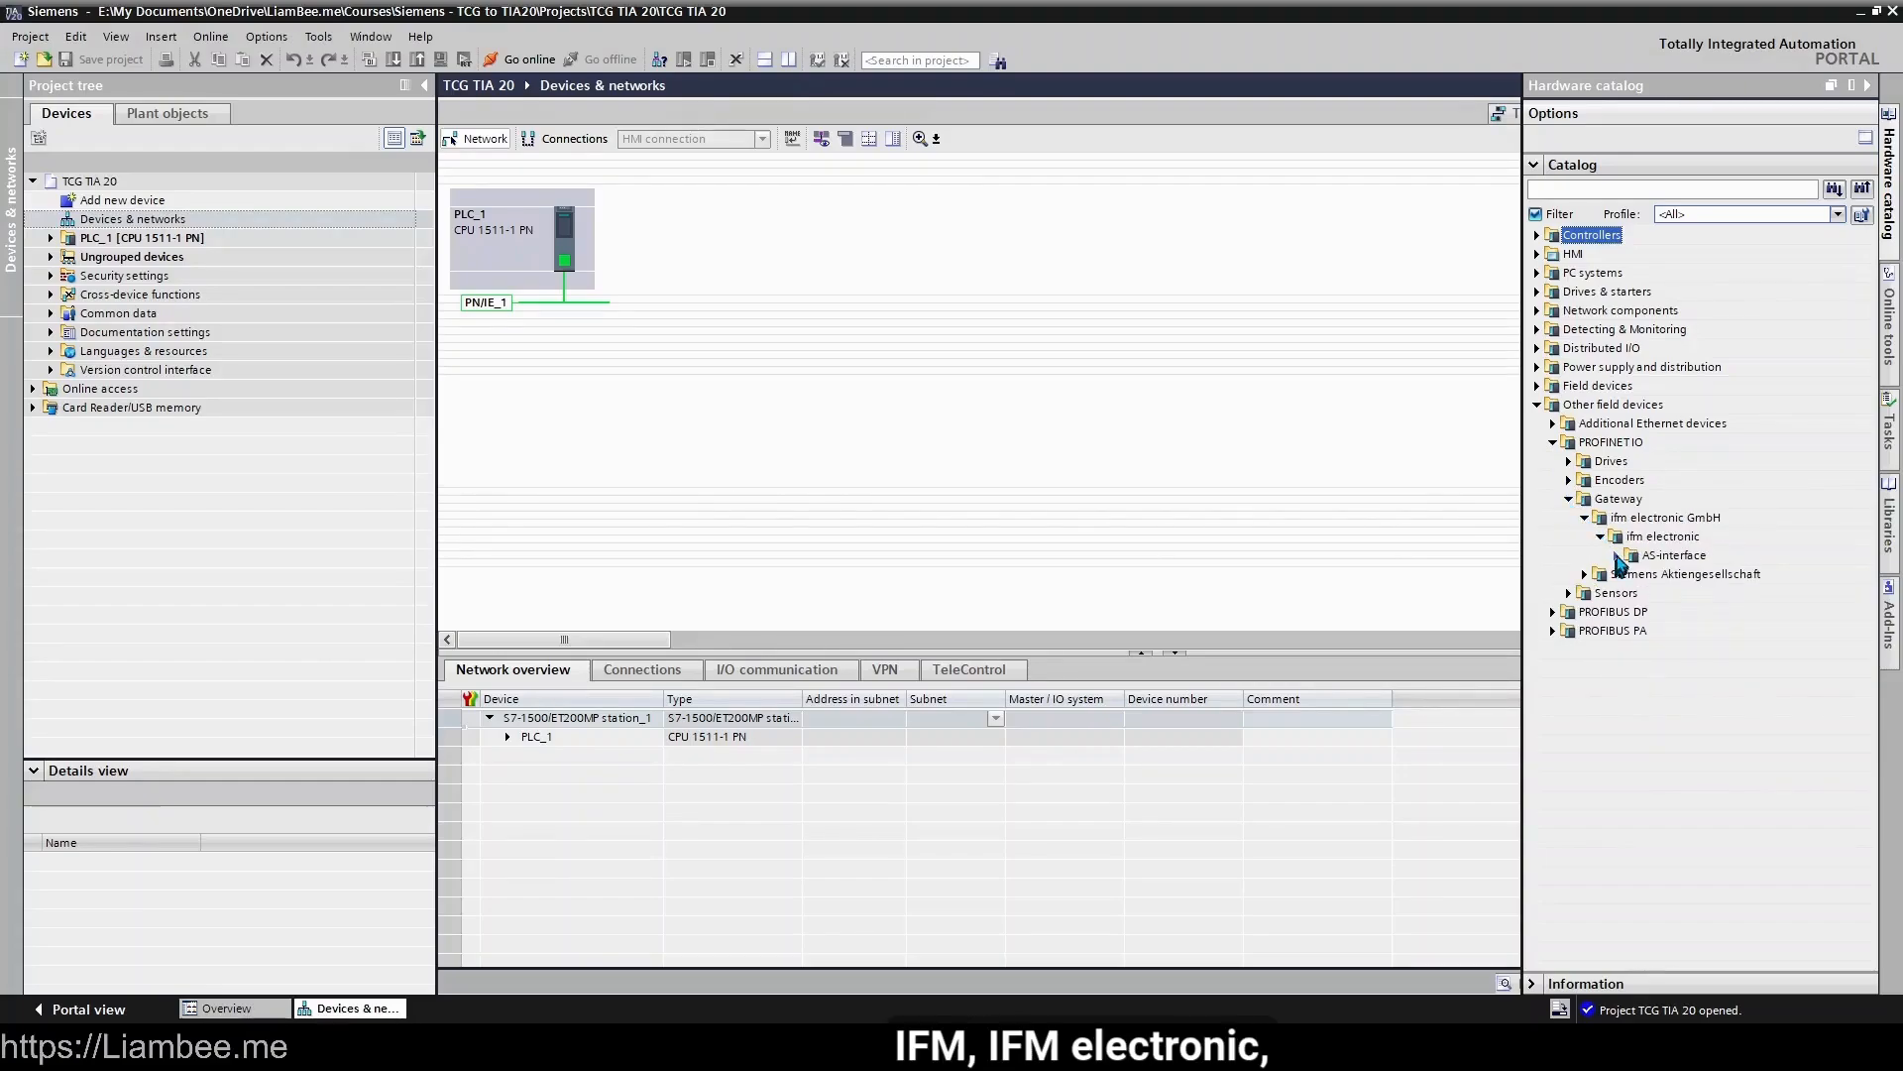
{"action": "left_click", "coordinate": [1617, 556]}
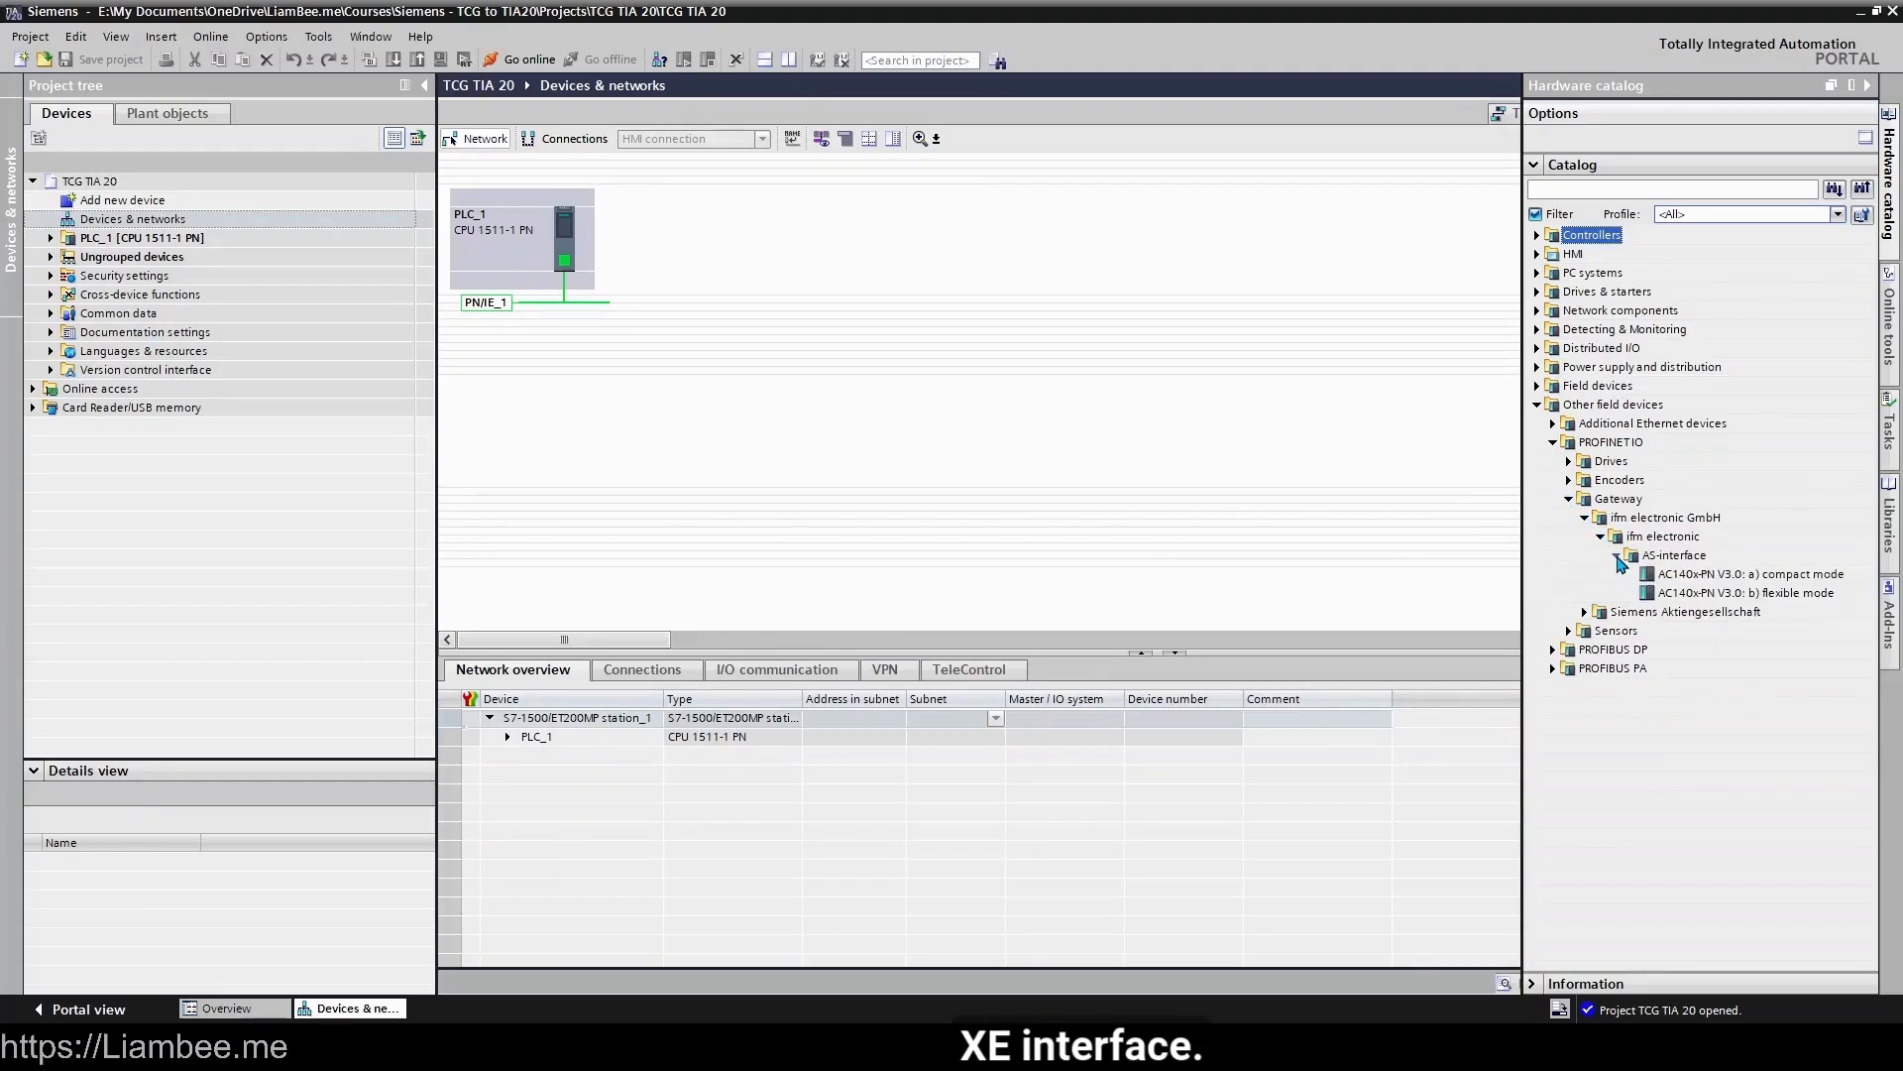
{"action": "left_click", "coordinate": [1721, 574]}
{"action": "left_click", "coordinate": [1723, 592]}
{"action": "left_click", "coordinate": [1721, 577]}
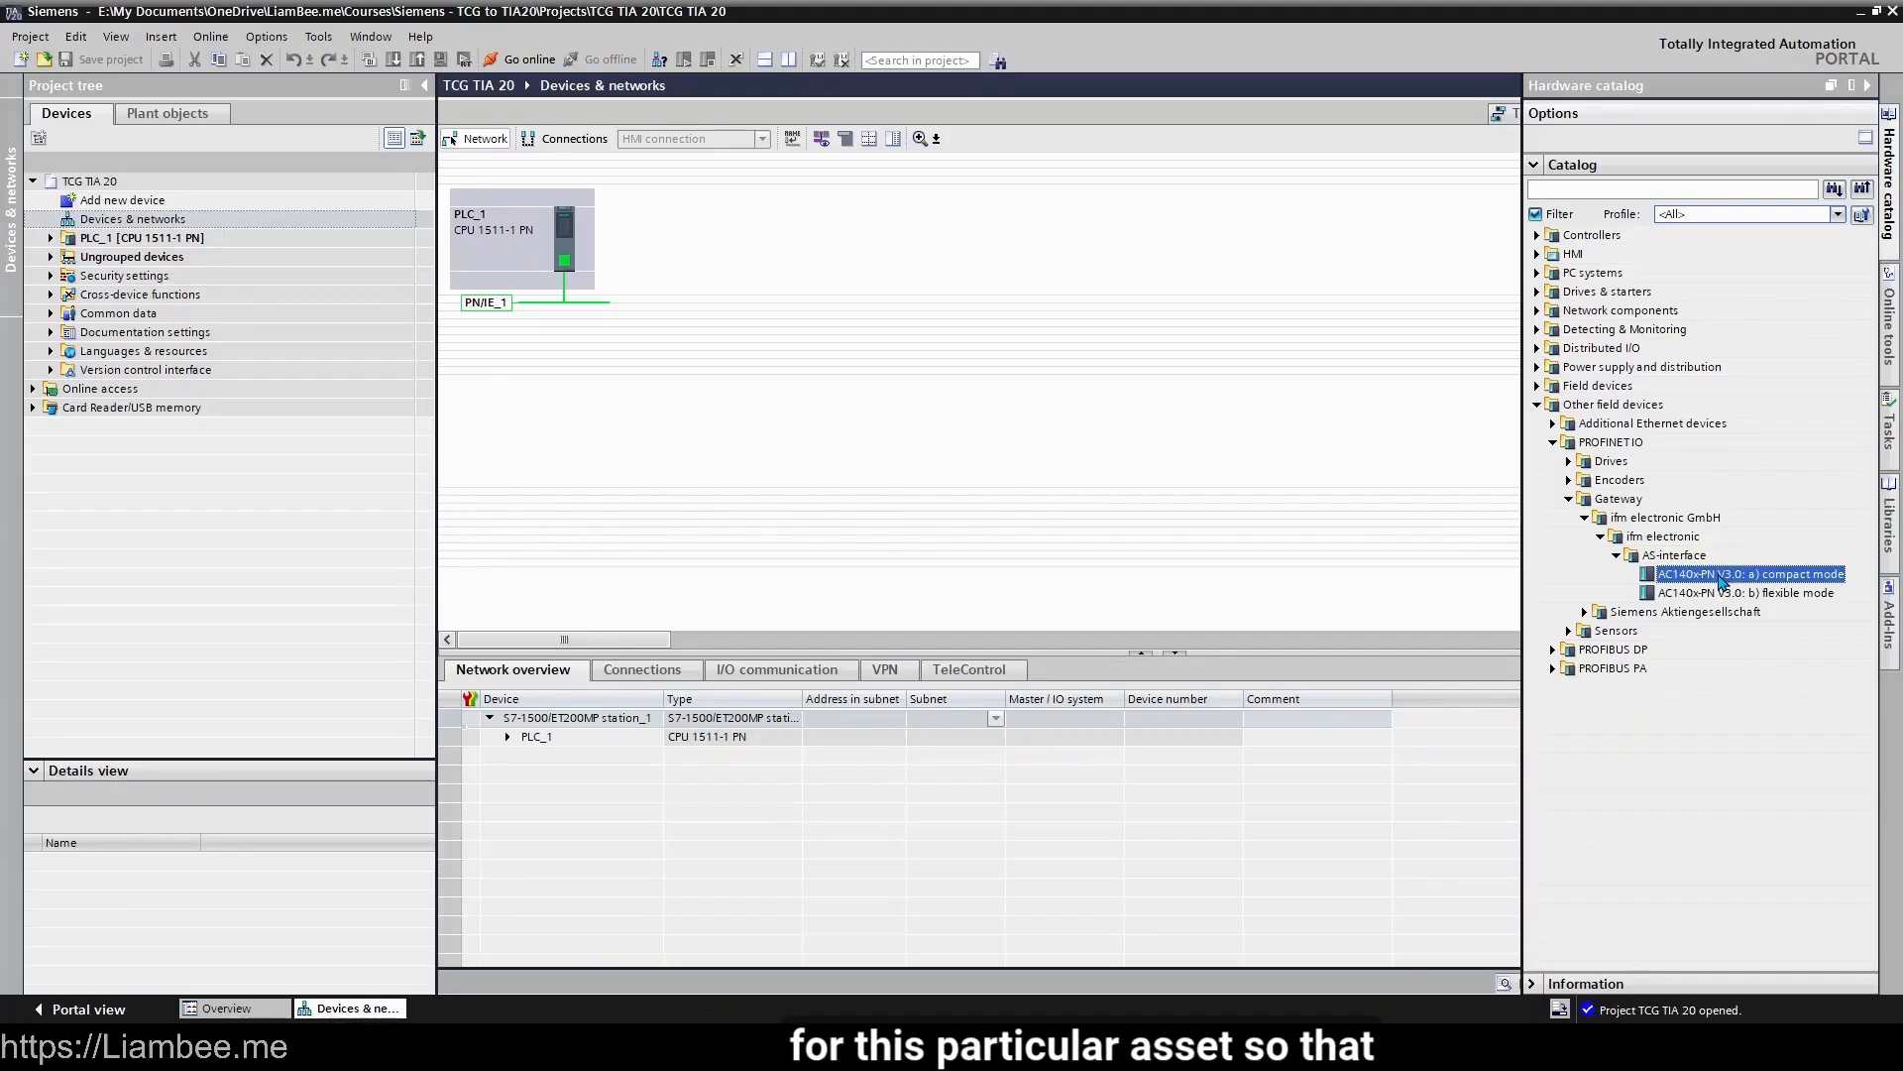
{"action": "left_click_drag", "start_coordinate": [1720, 584], "coordinate": [867, 259]}
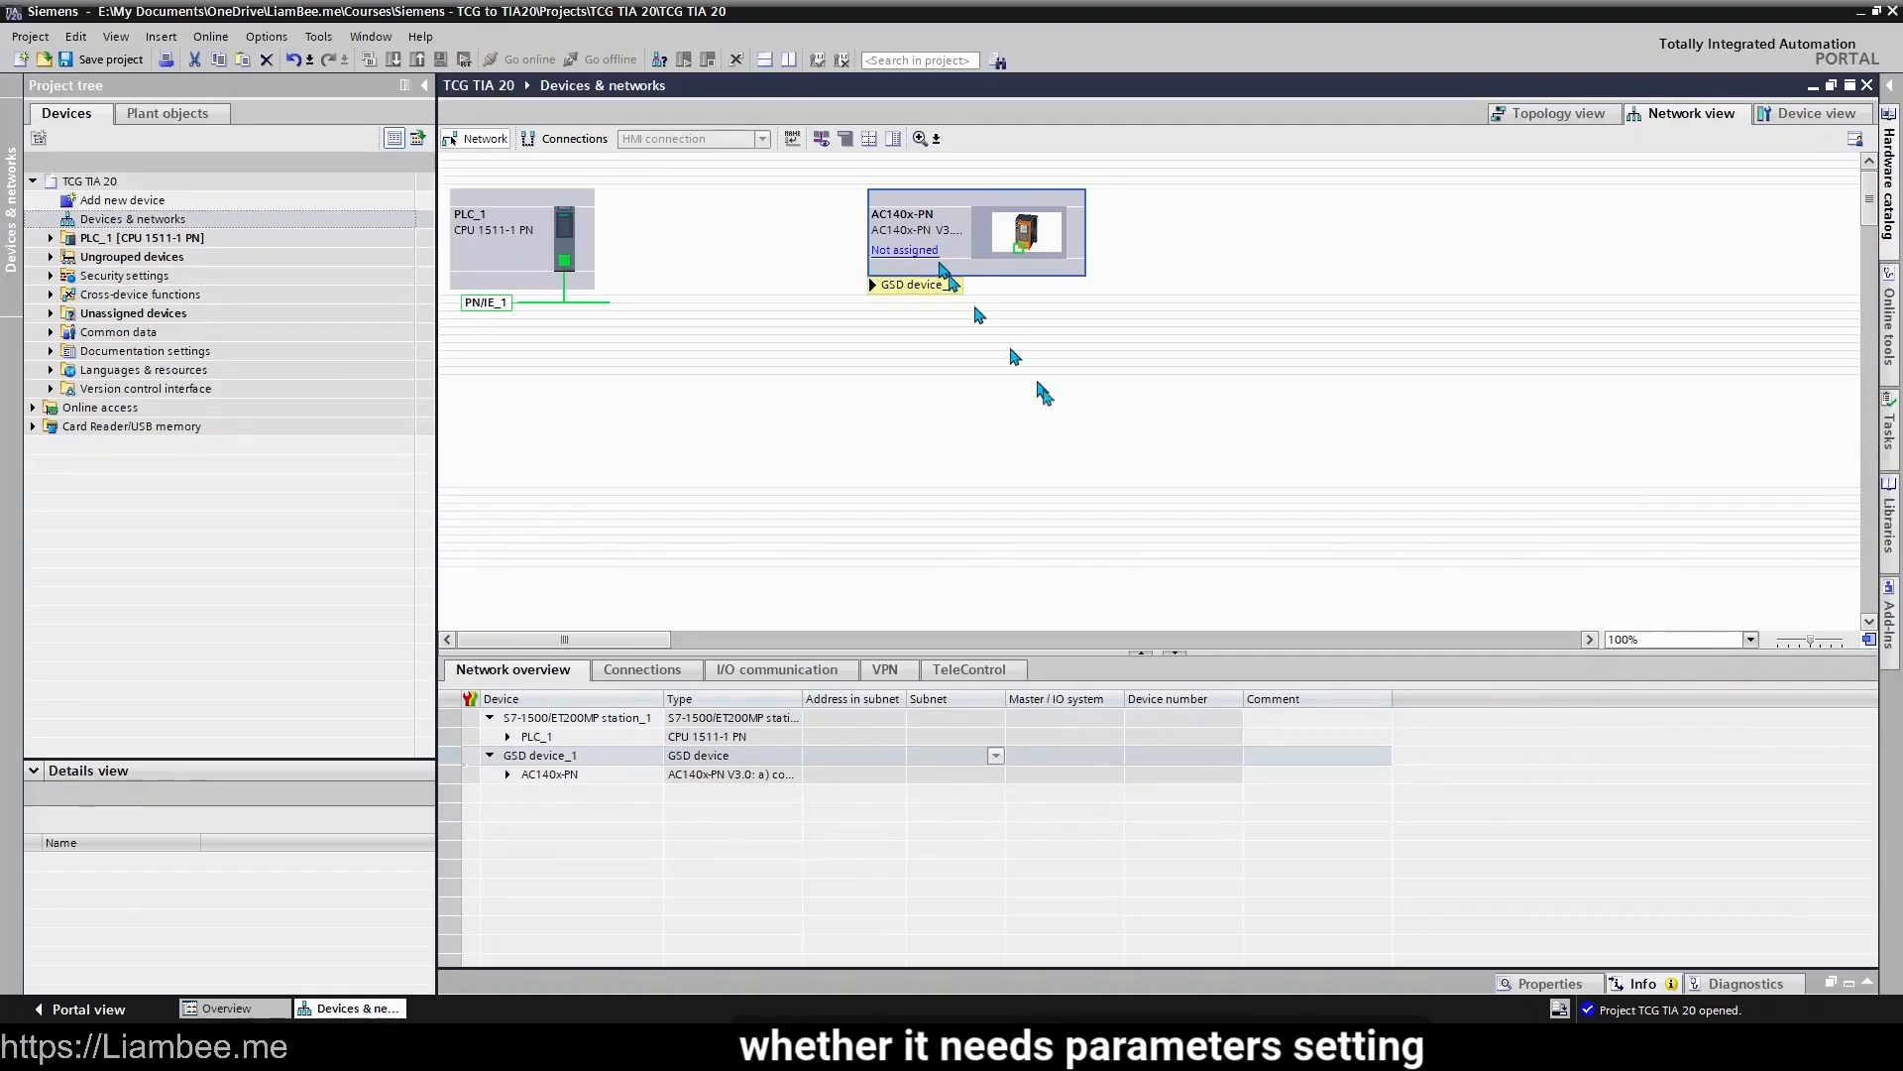
Step: Examine the AC140x-PN's general properties and its PROFINET interface options, media redundancy and real time settings
{"action": "double_click", "coordinate": [1027, 262]}
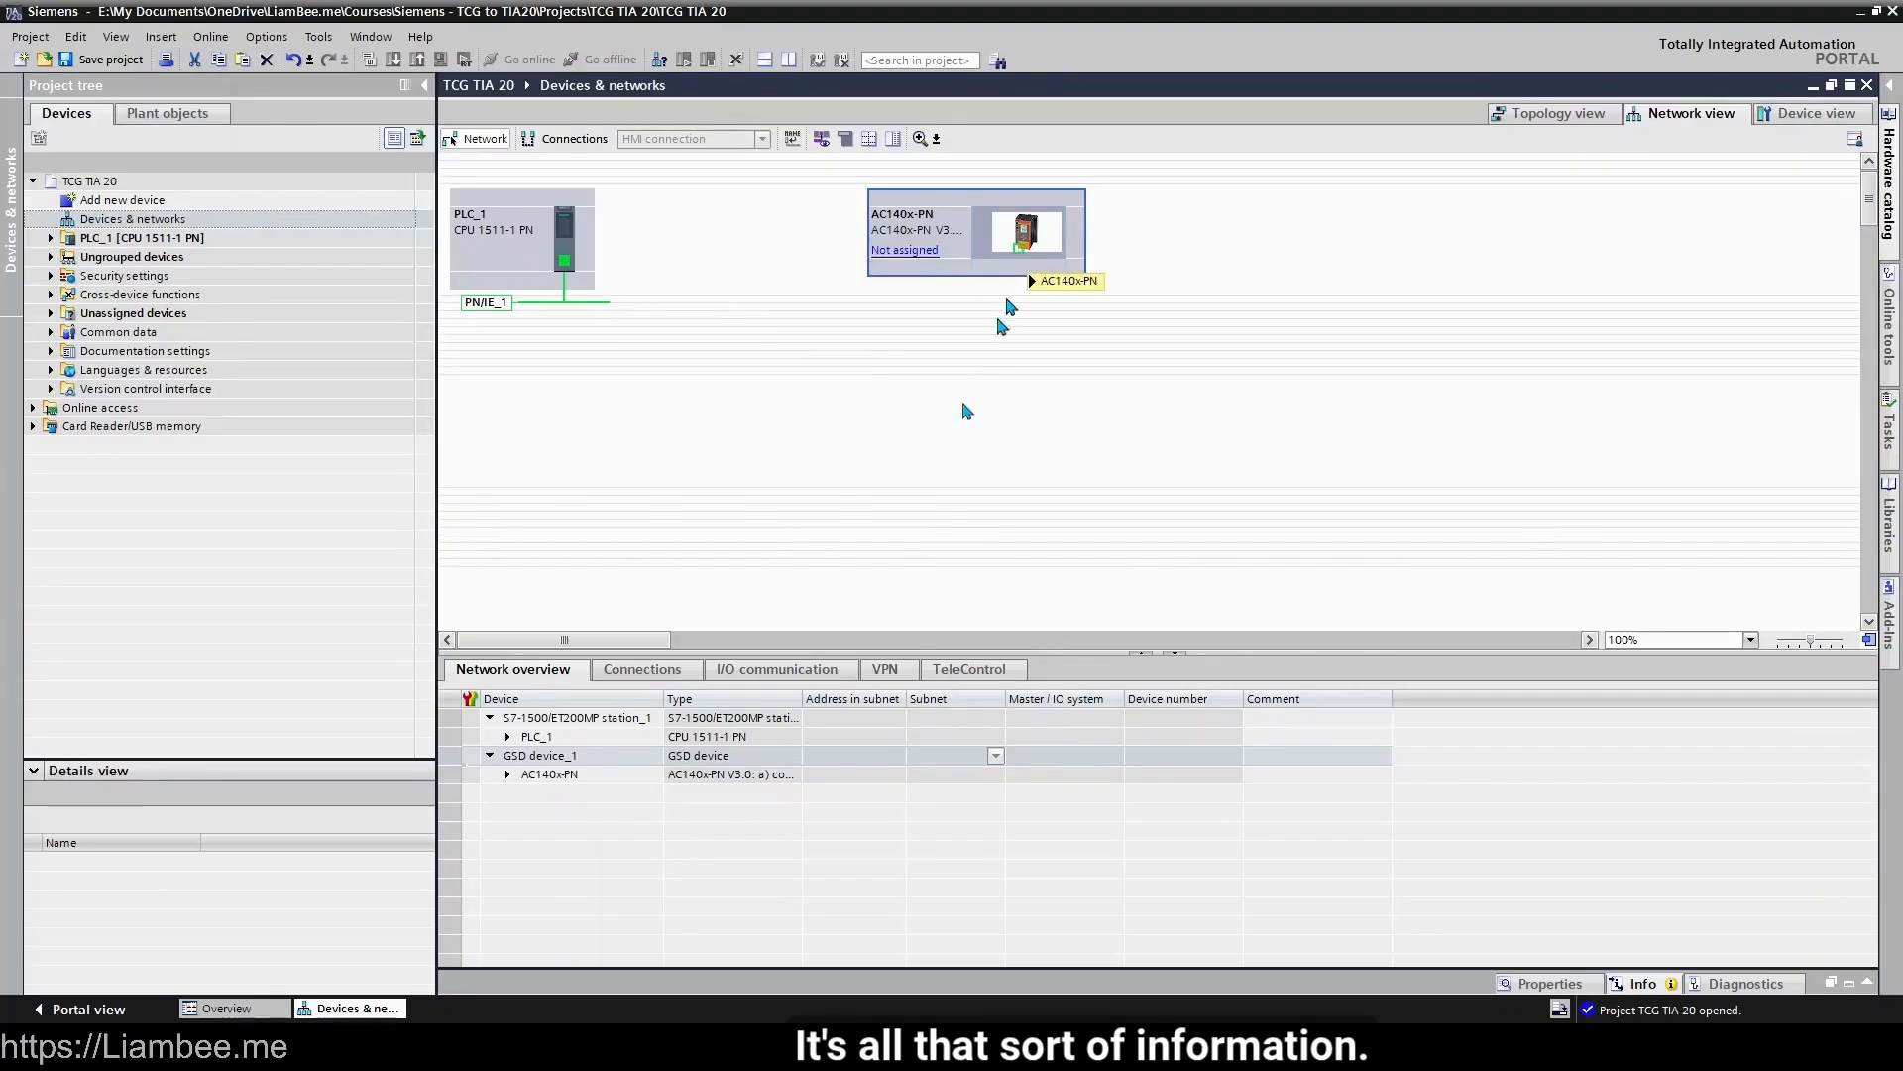
{"action": "left_click", "coordinate": [780, 344]}
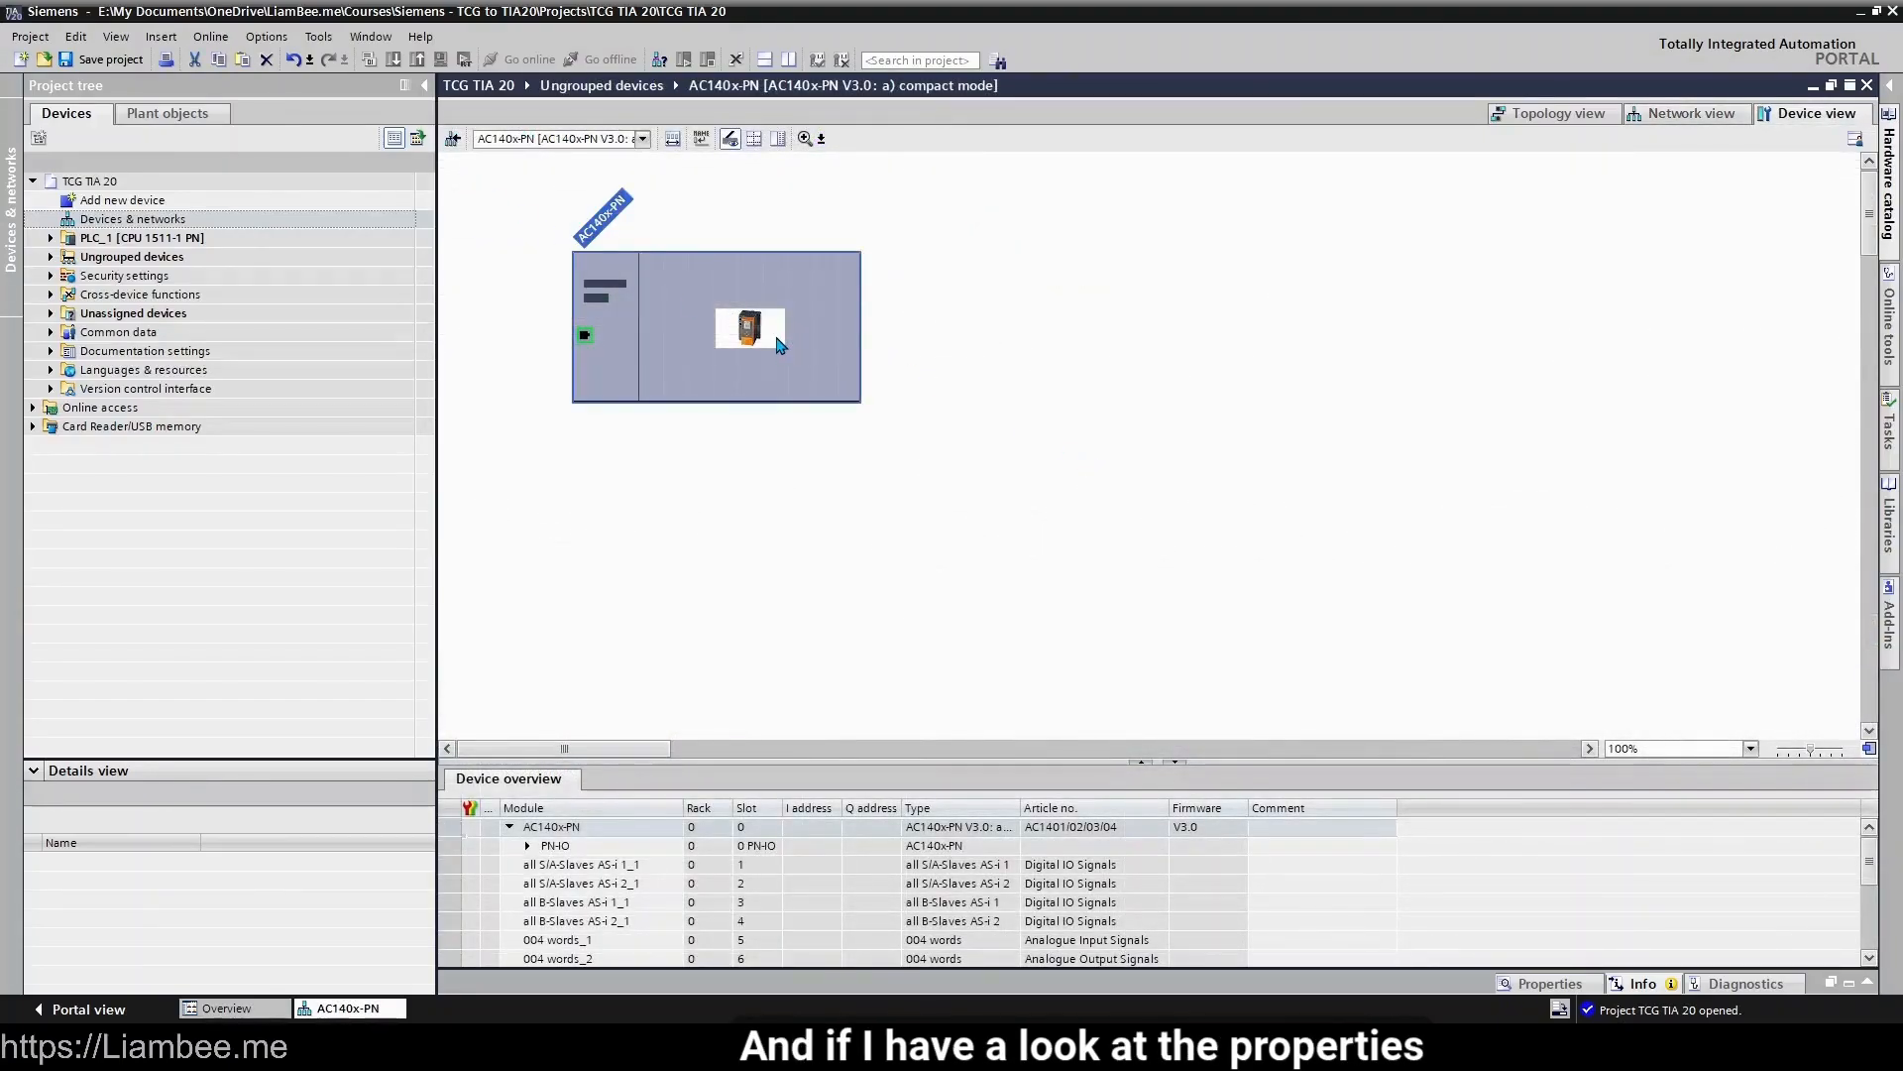
{"action": "left_click", "coordinate": [1549, 983]}
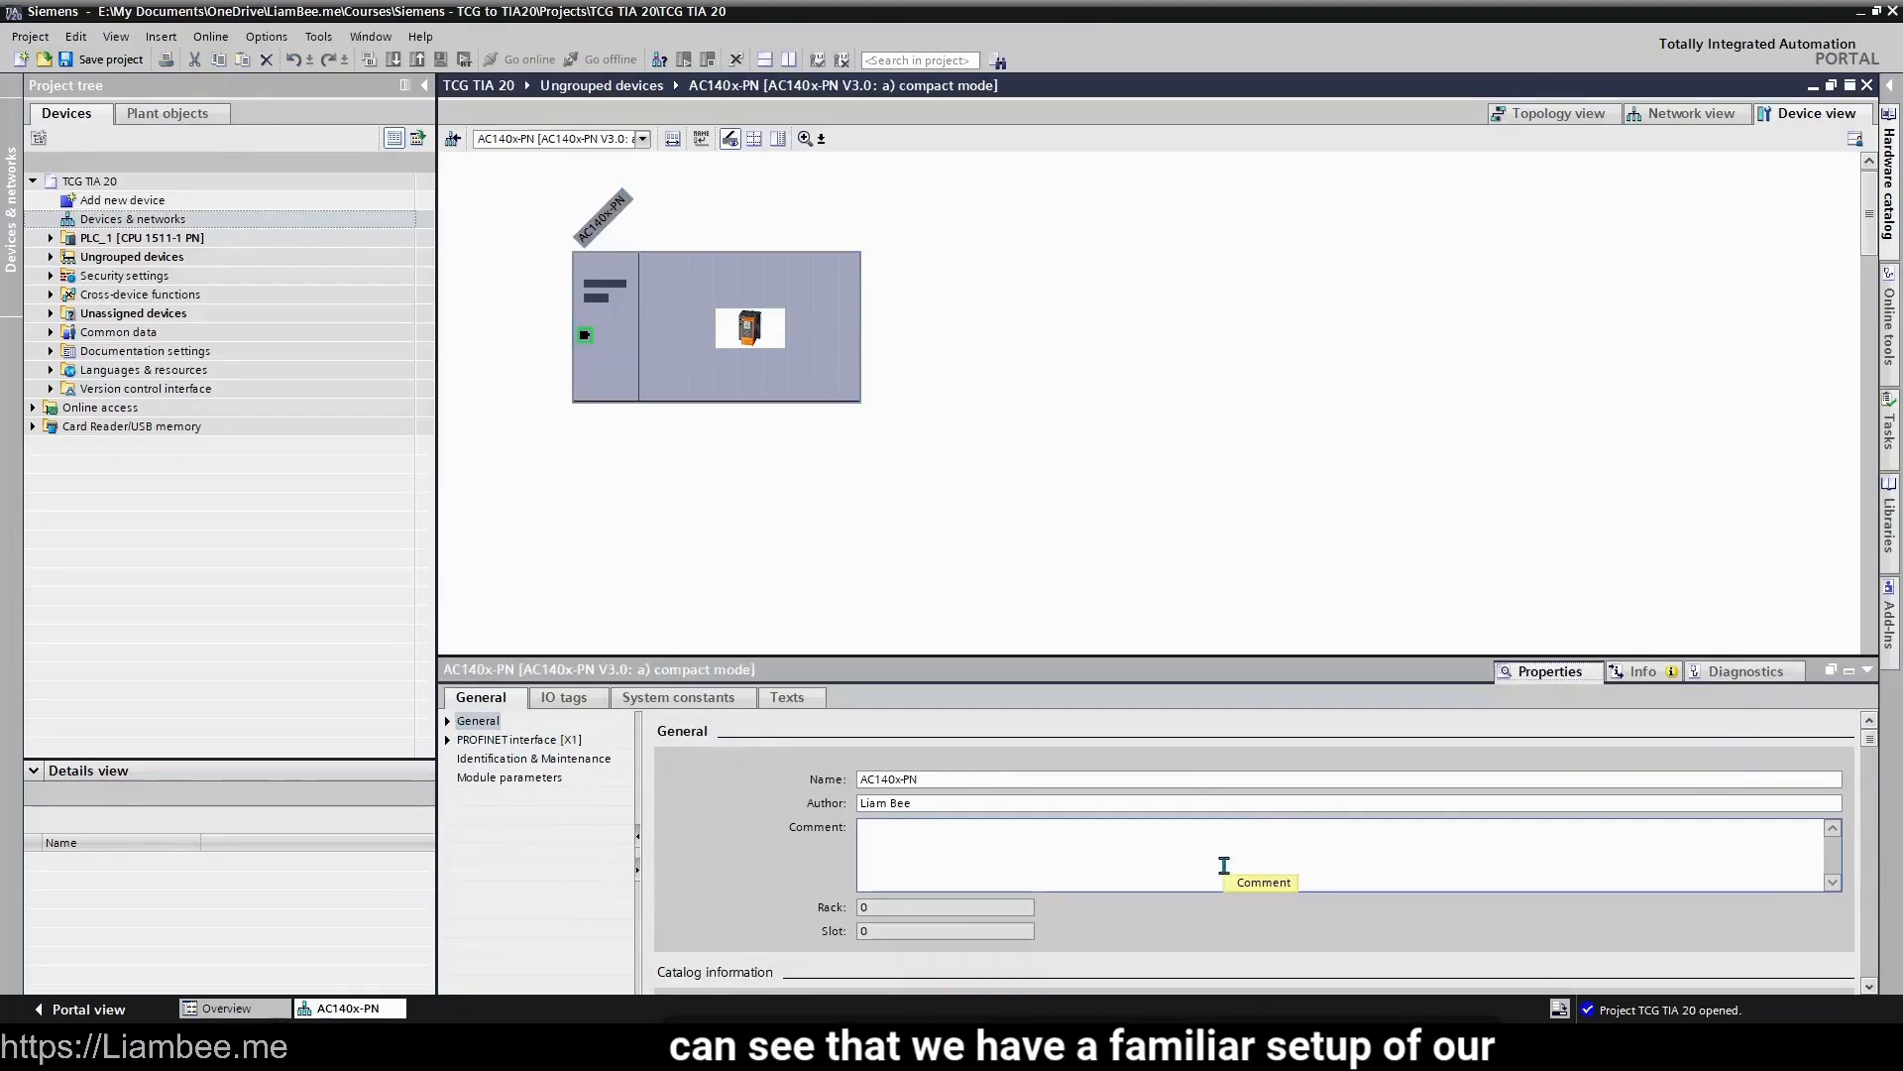
{"action": "left_click", "coordinate": [447, 721]}
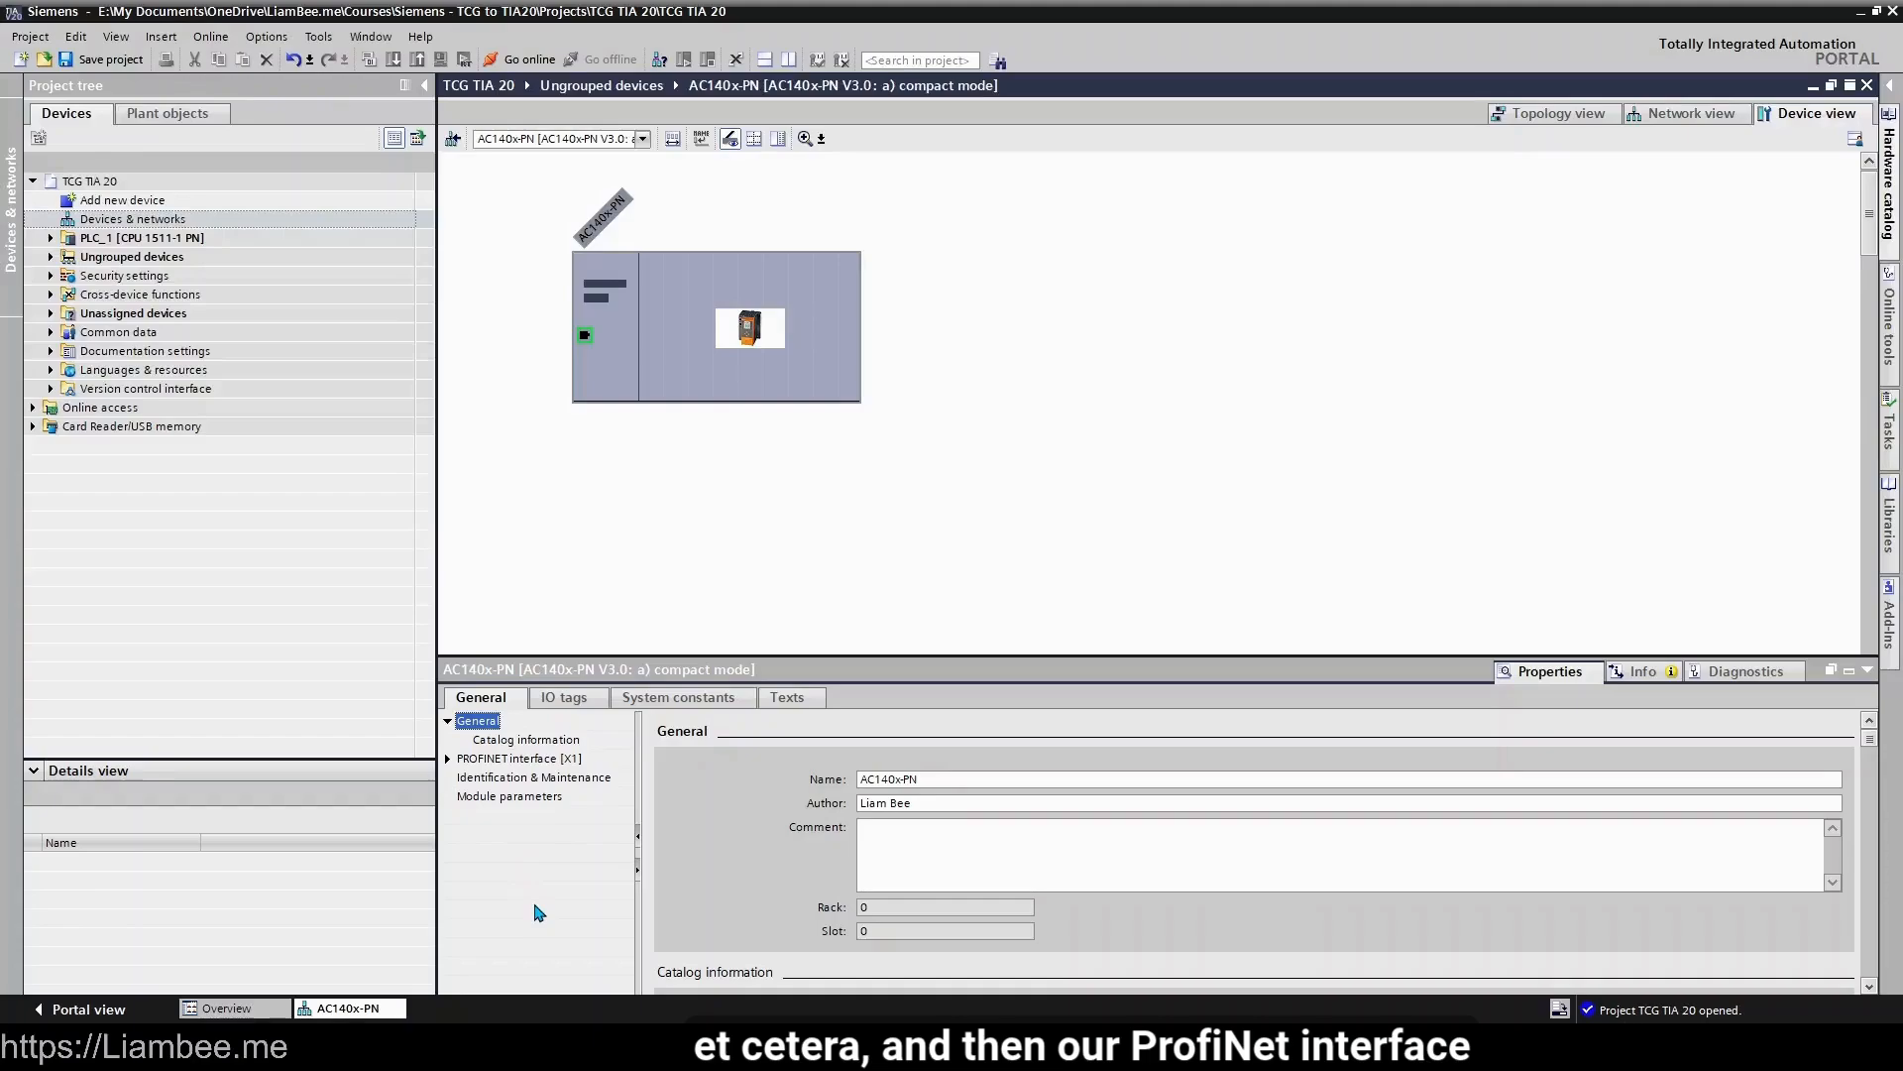
{"action": "left_click", "coordinate": [447, 759]}
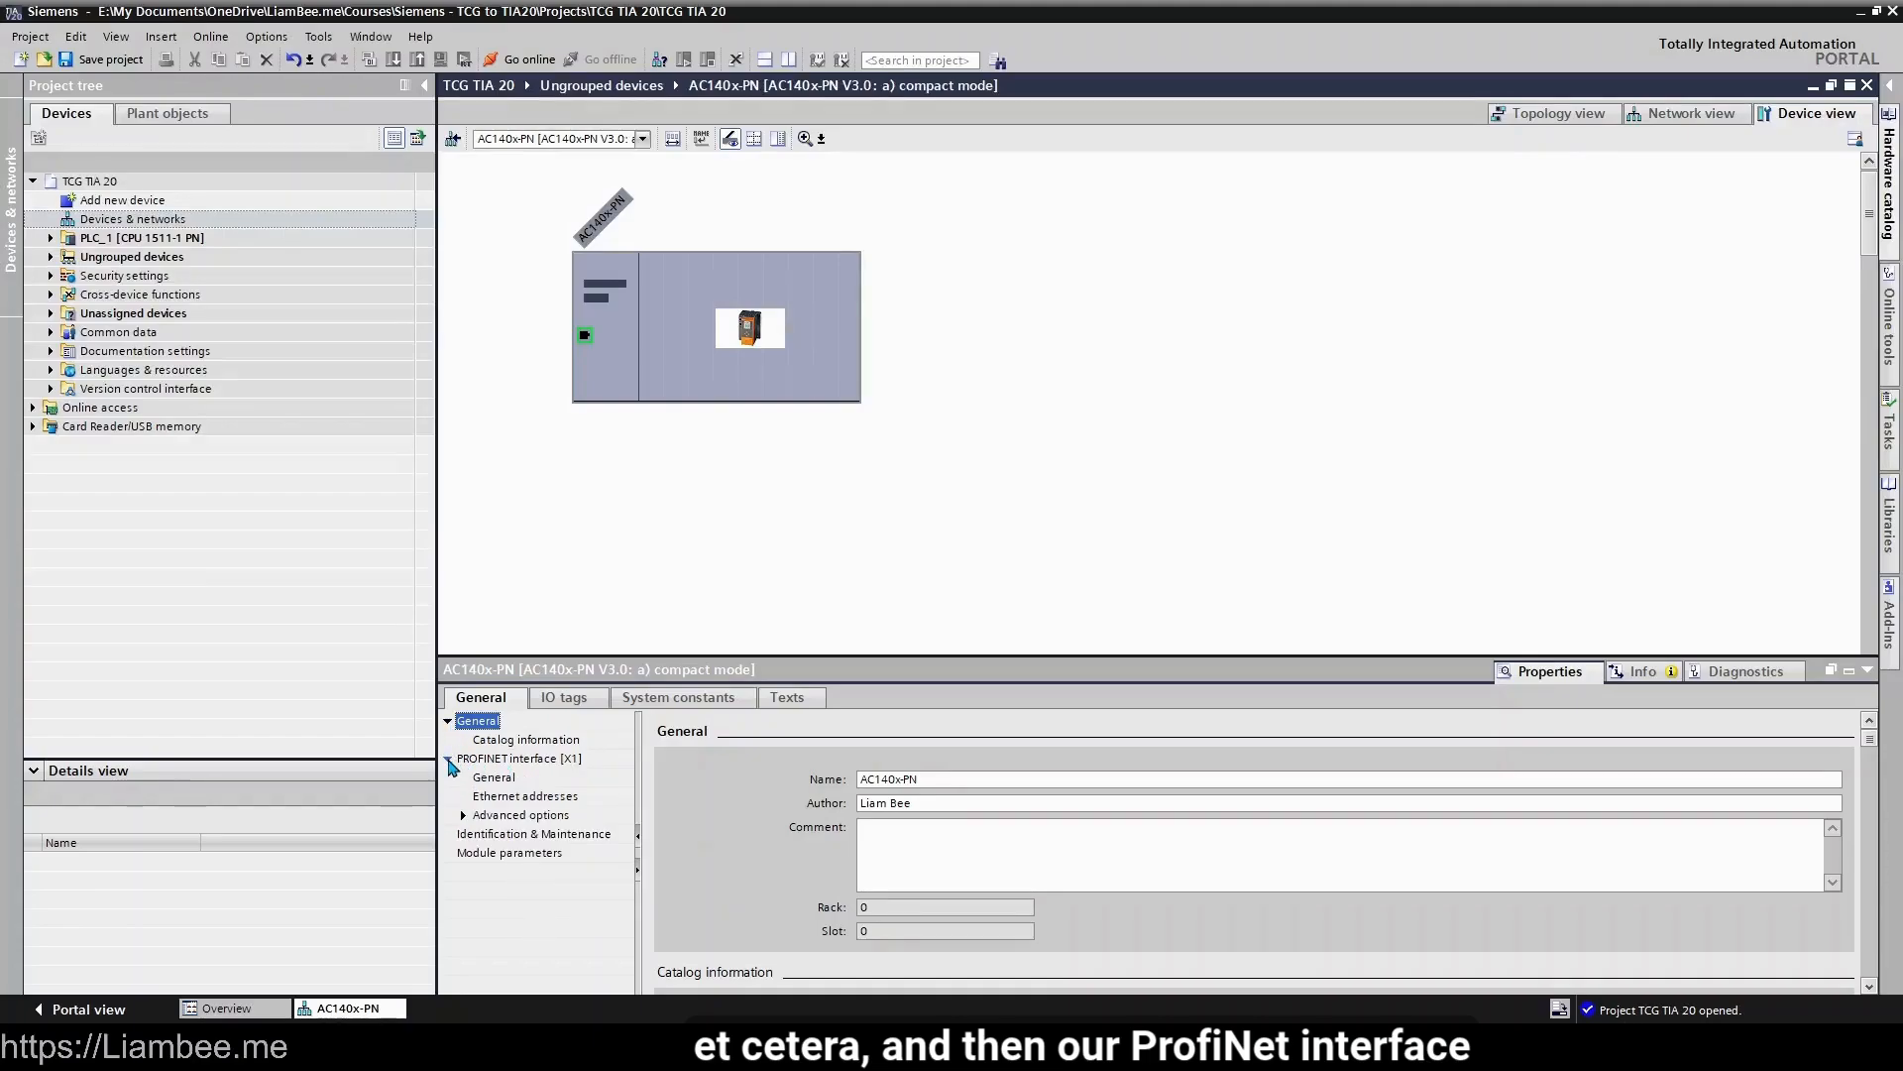
{"action": "left_click", "coordinate": [463, 815]}
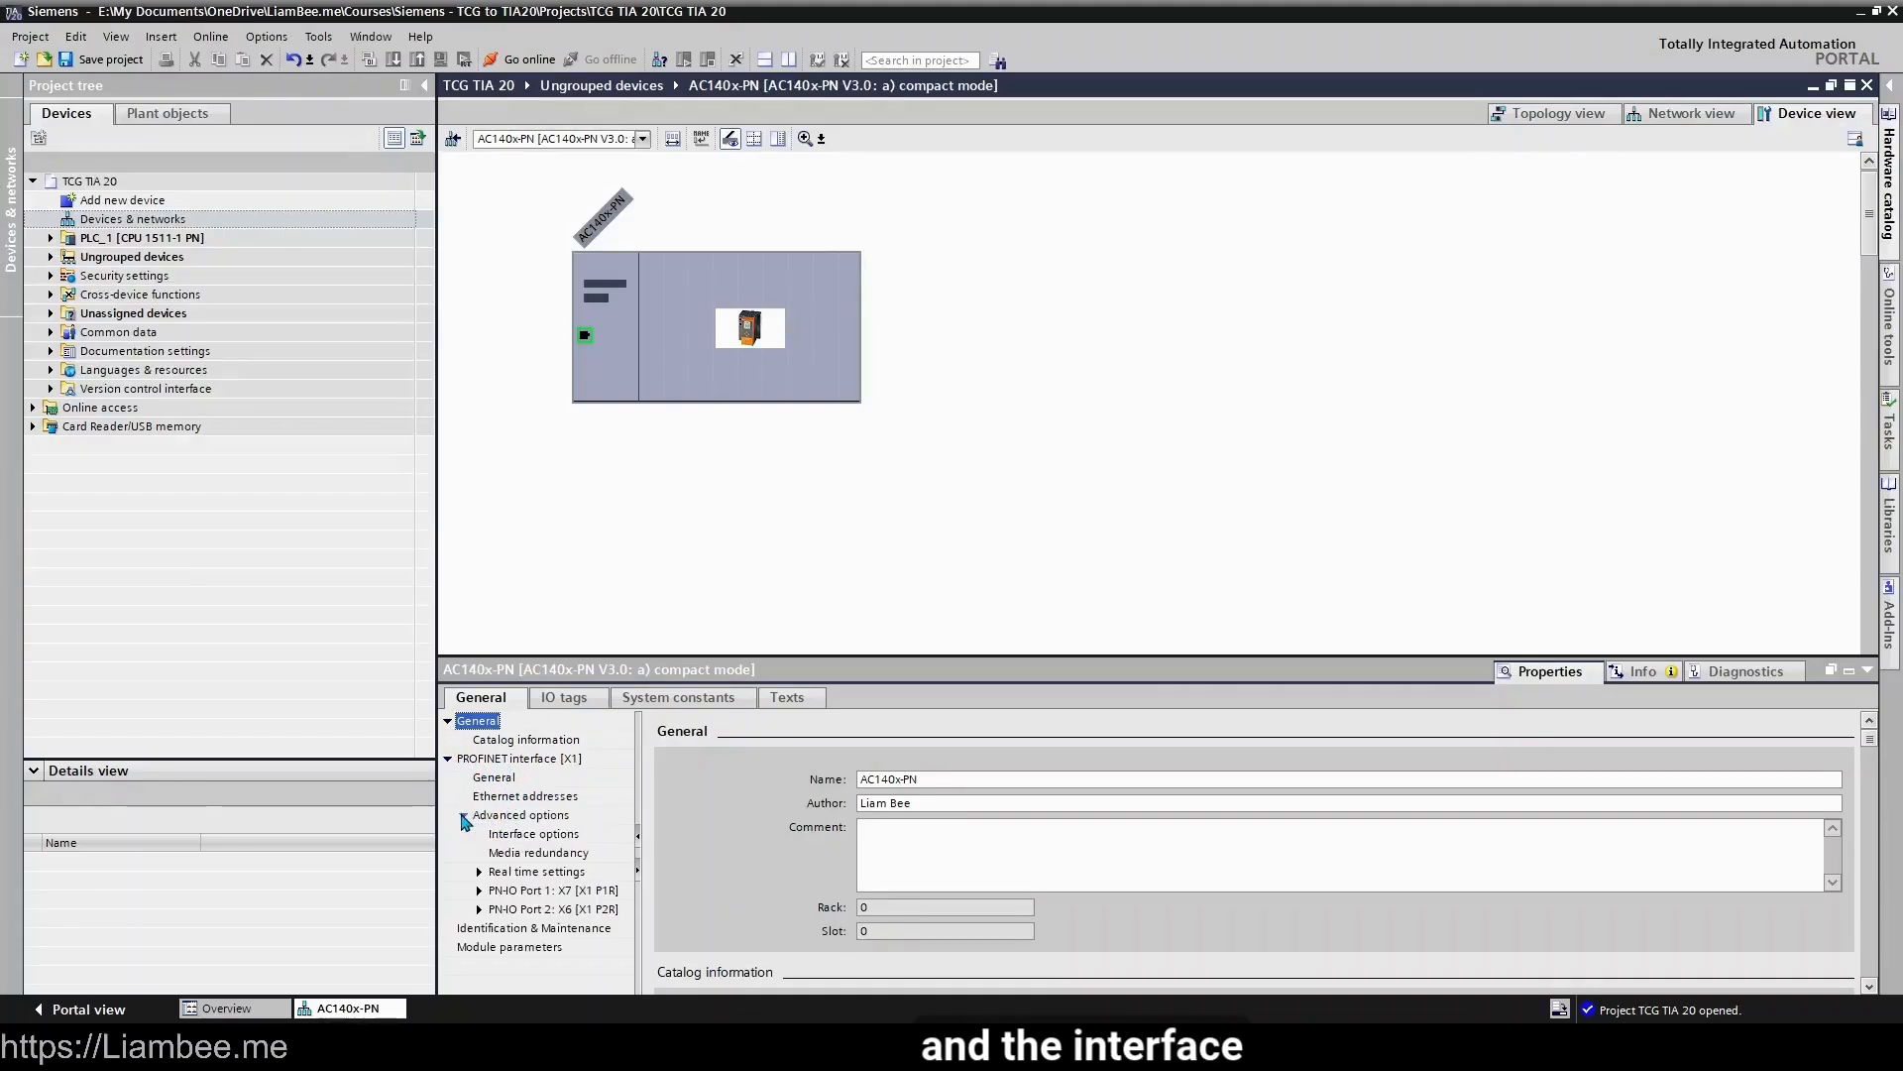
{"action": "left_click", "coordinate": [533, 836]}
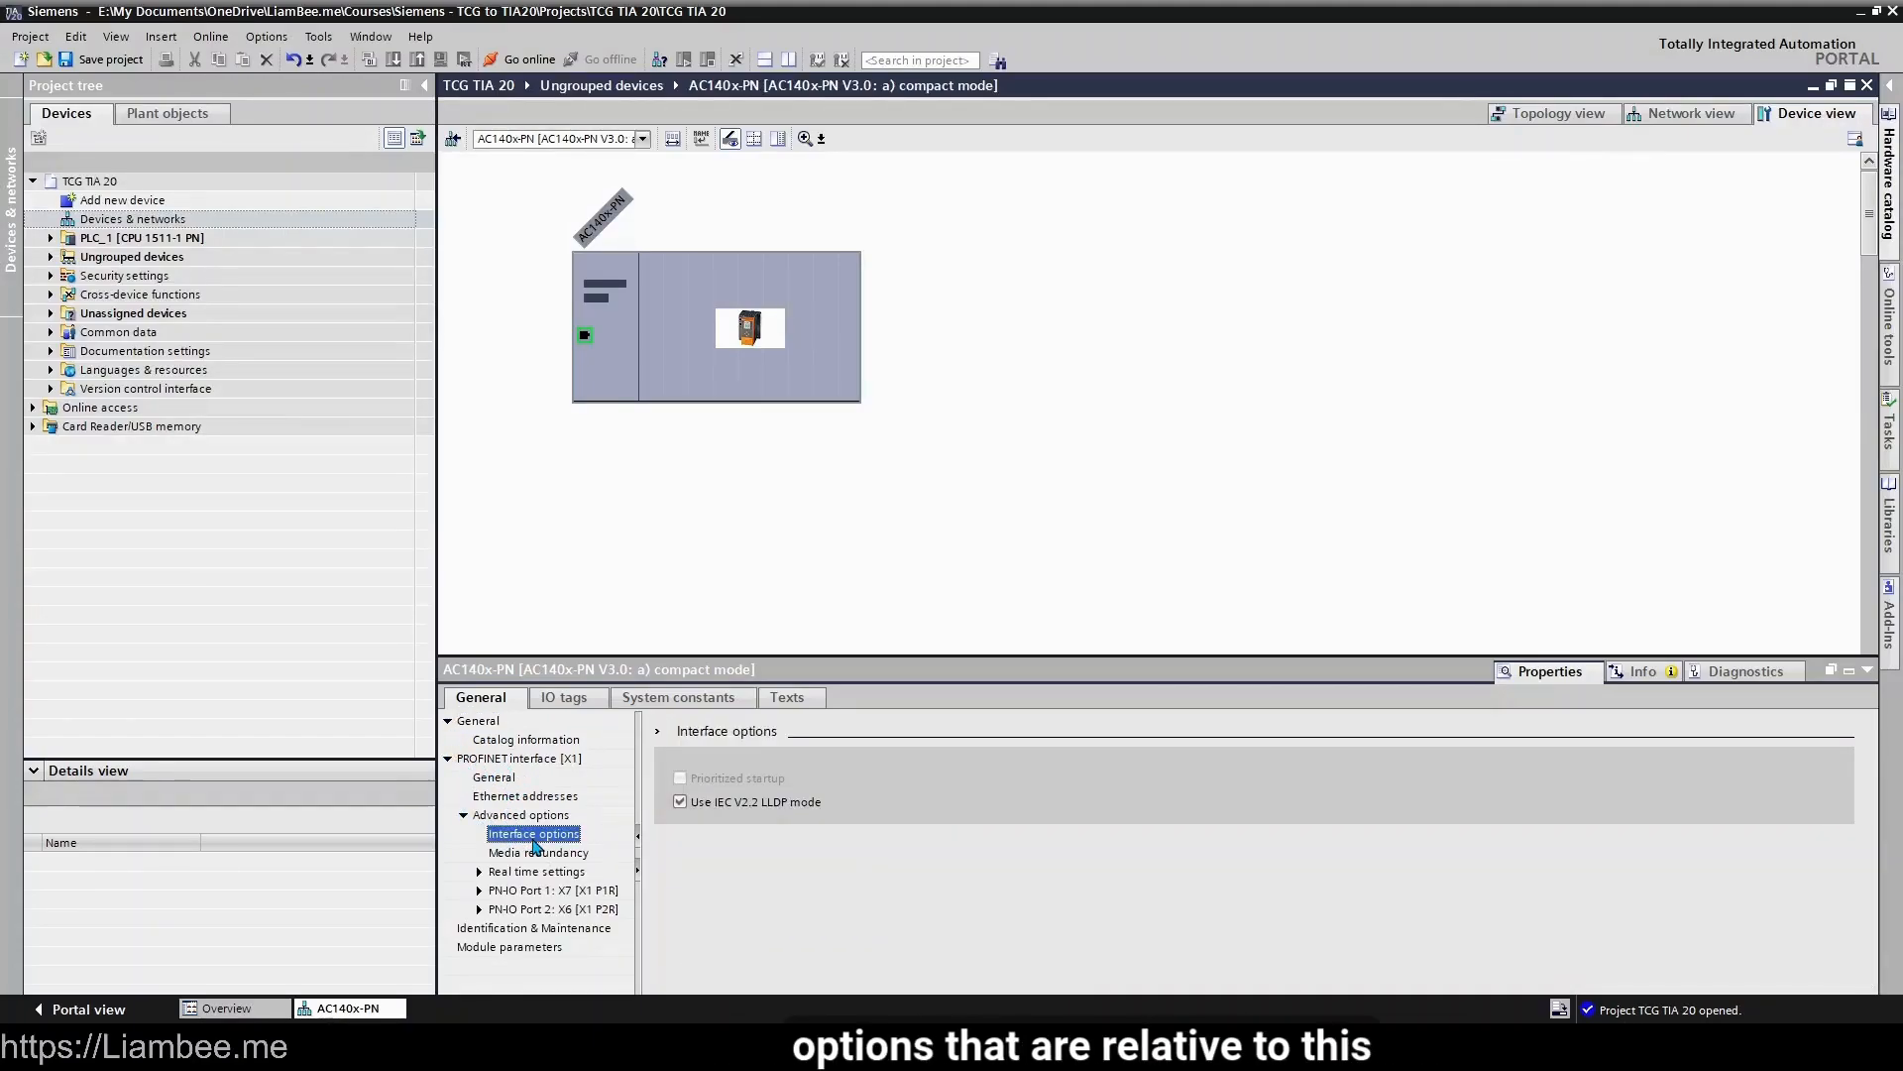
{"action": "left_click", "coordinate": [535, 855]}
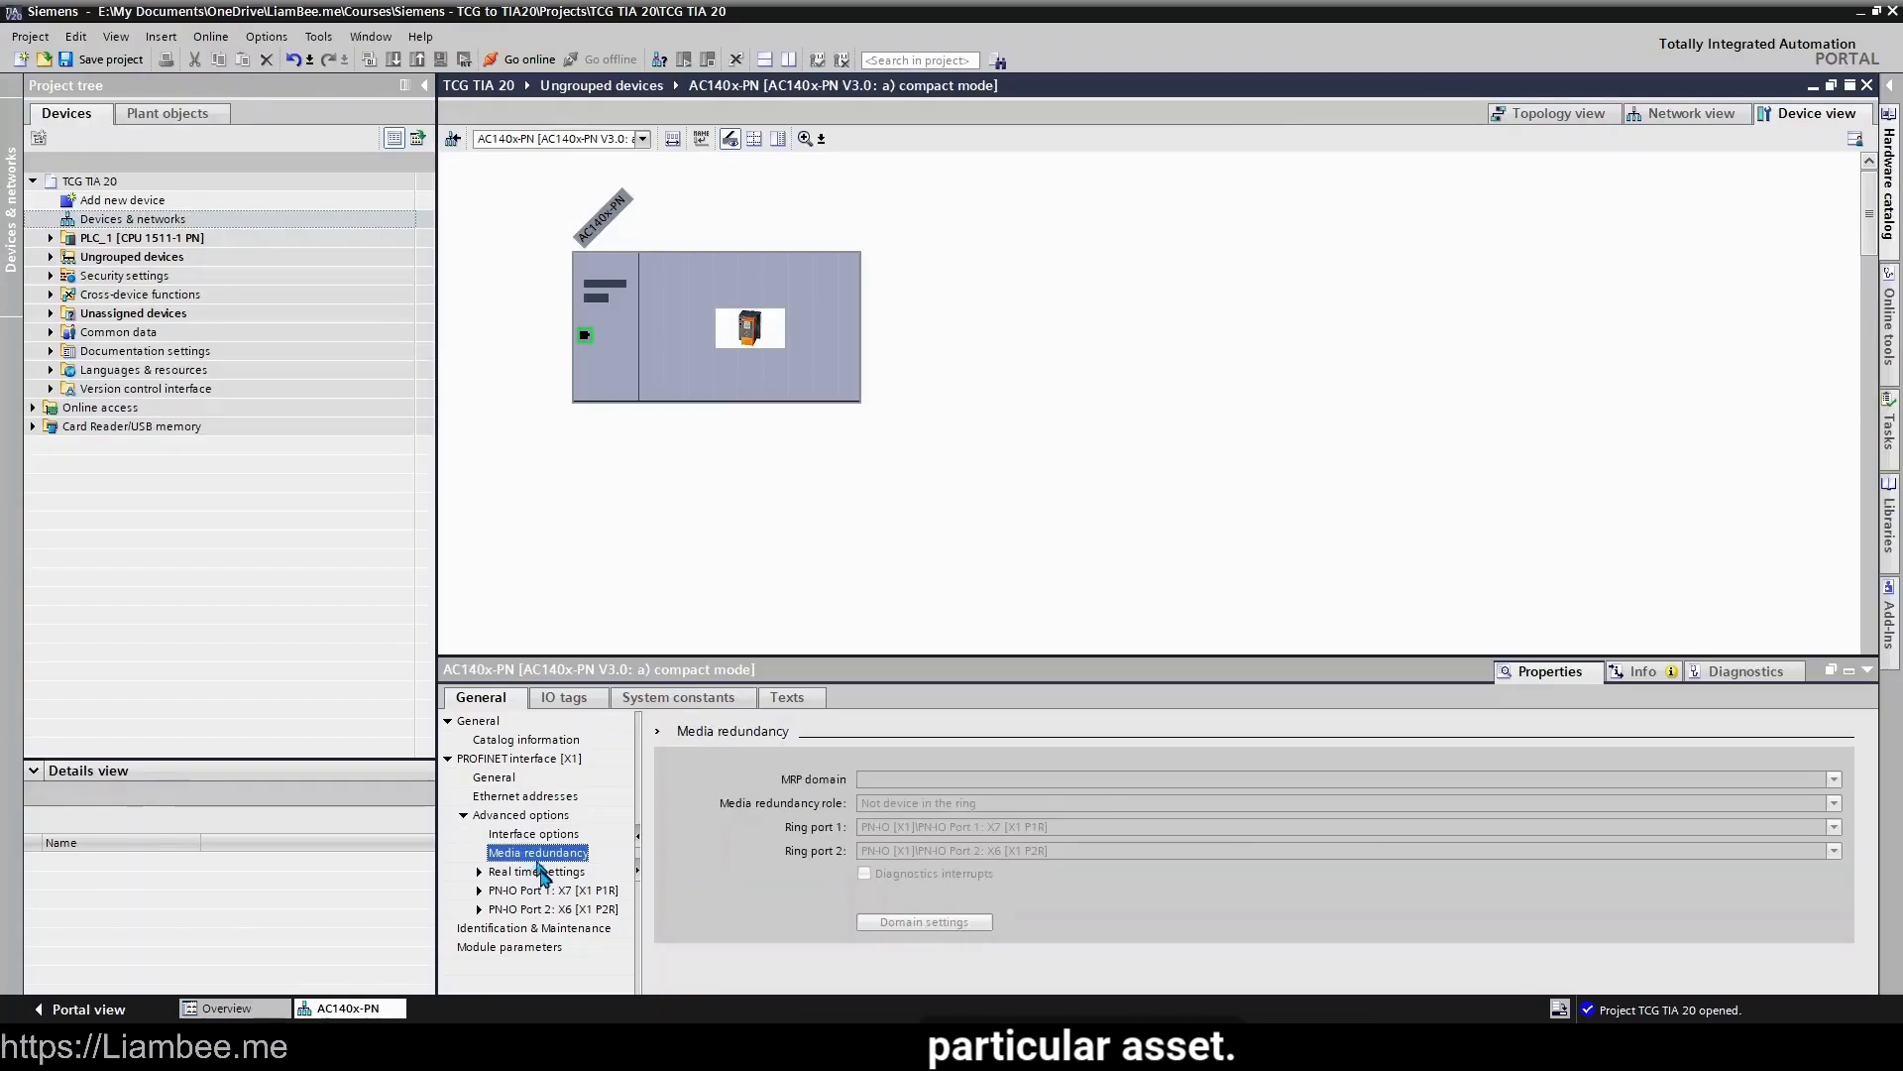
{"action": "left_click", "coordinate": [542, 874]}
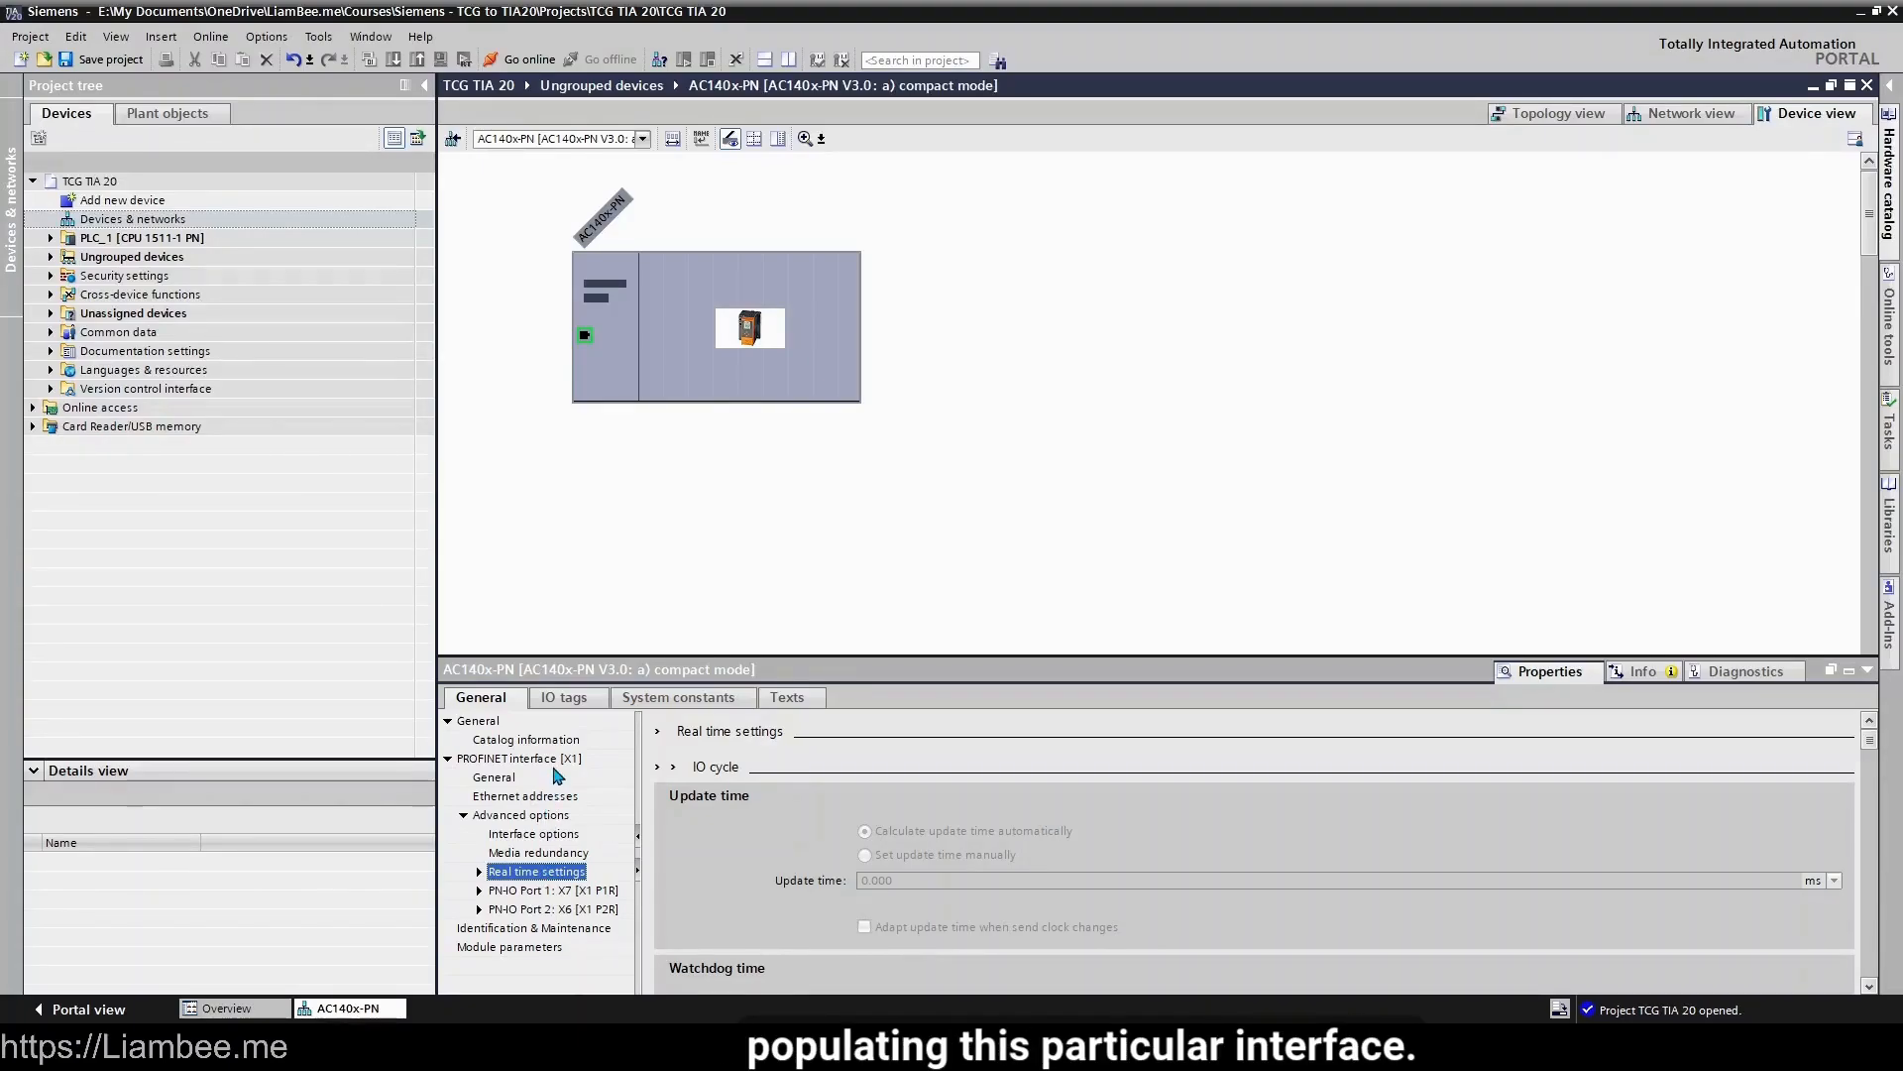
Step: Collapse the AC140x-PN's properties and close its device editor
{"action": "left_click", "coordinate": [1342, 262]}
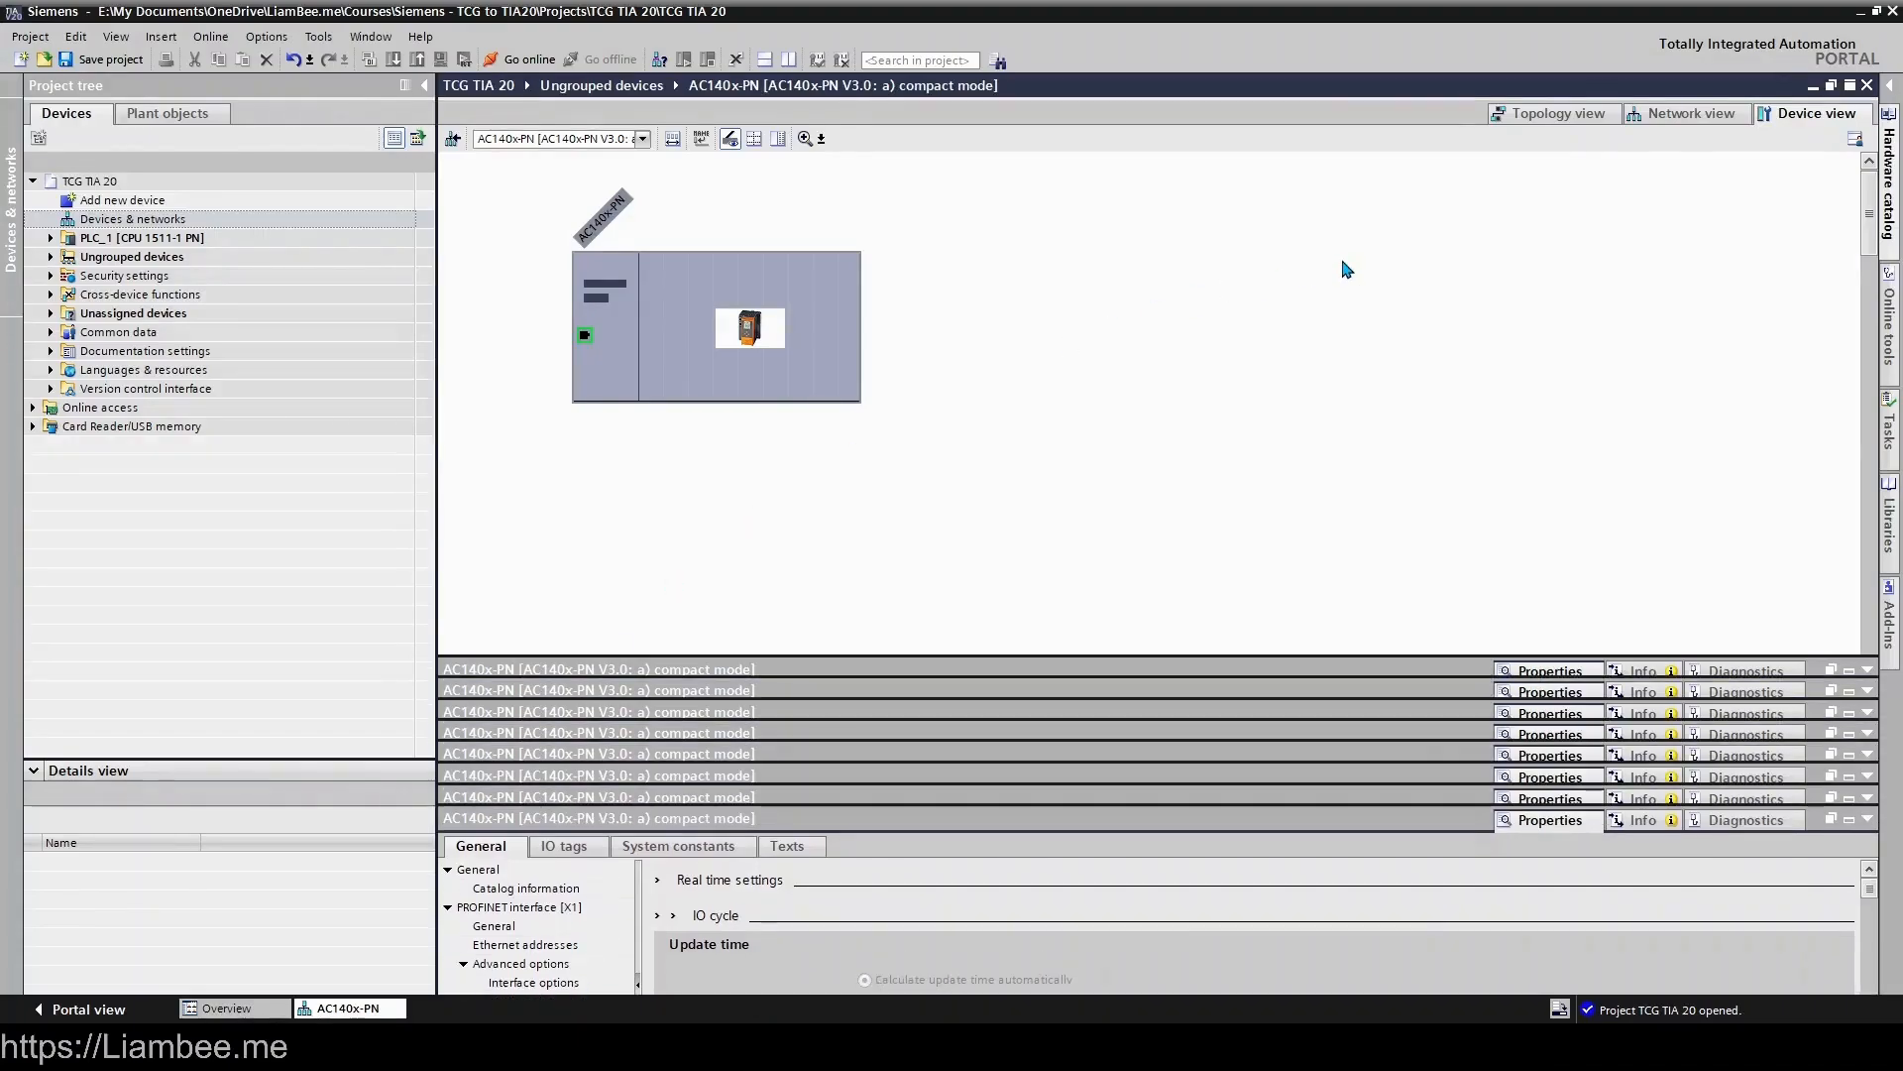
{"action": "left_click_drag", "start_coordinate": [1346, 268], "coordinate": [1508, 437]}
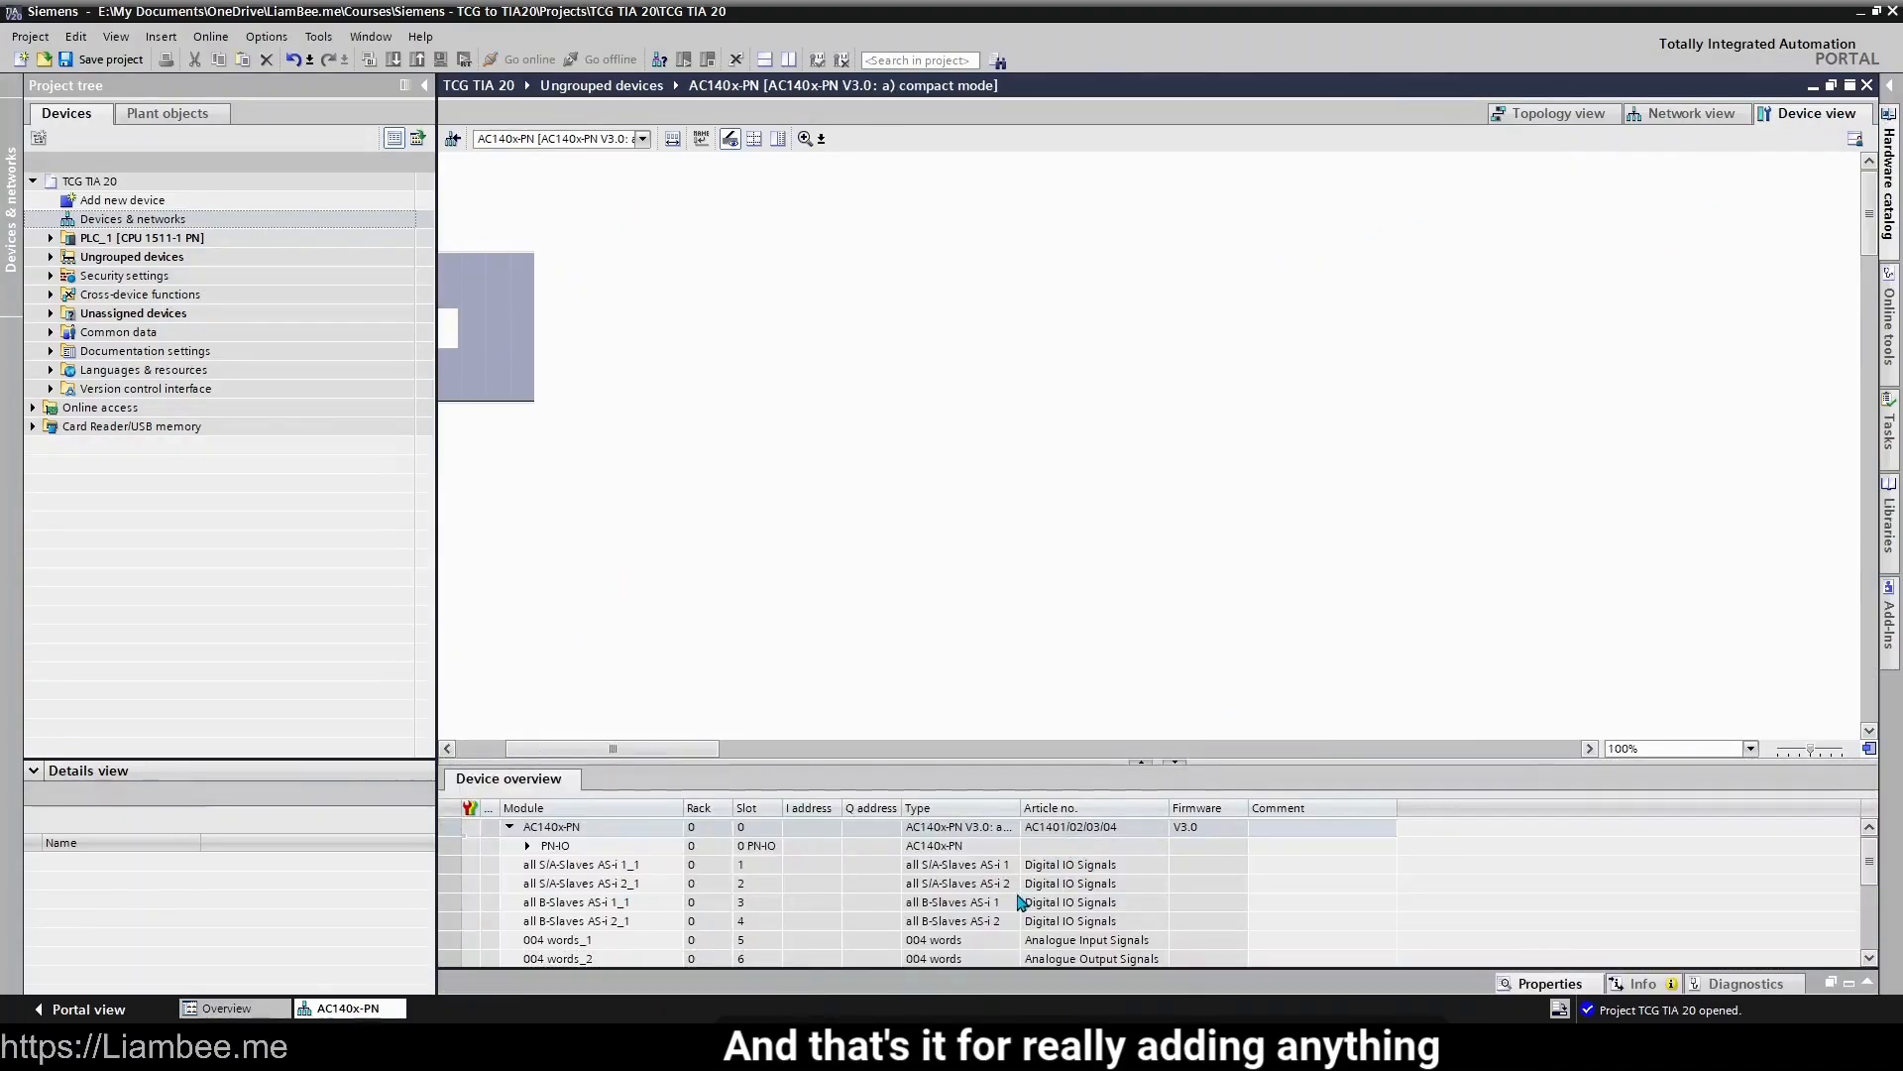
{"action": "left_click_drag", "start_coordinate": [701, 747], "coordinate": [651, 748]}
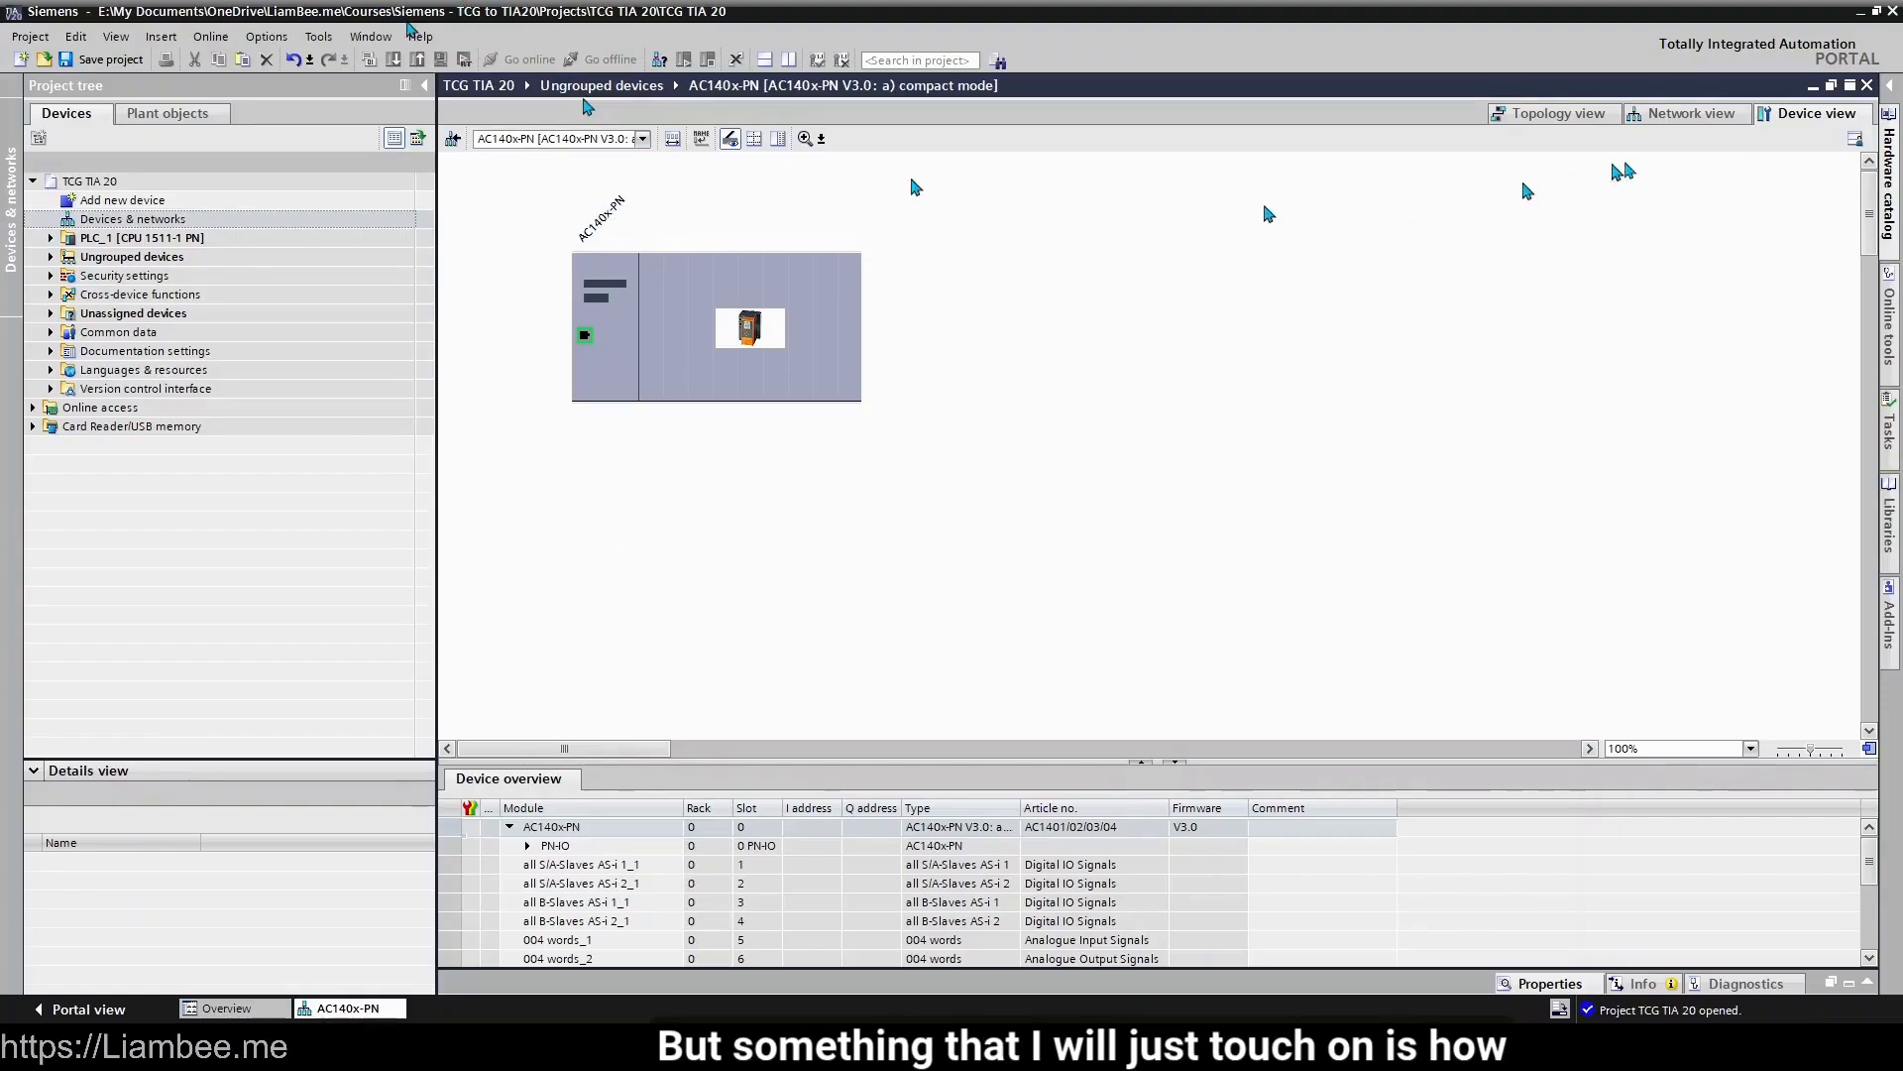
{"action": "left_click", "coordinate": [1870, 85]}
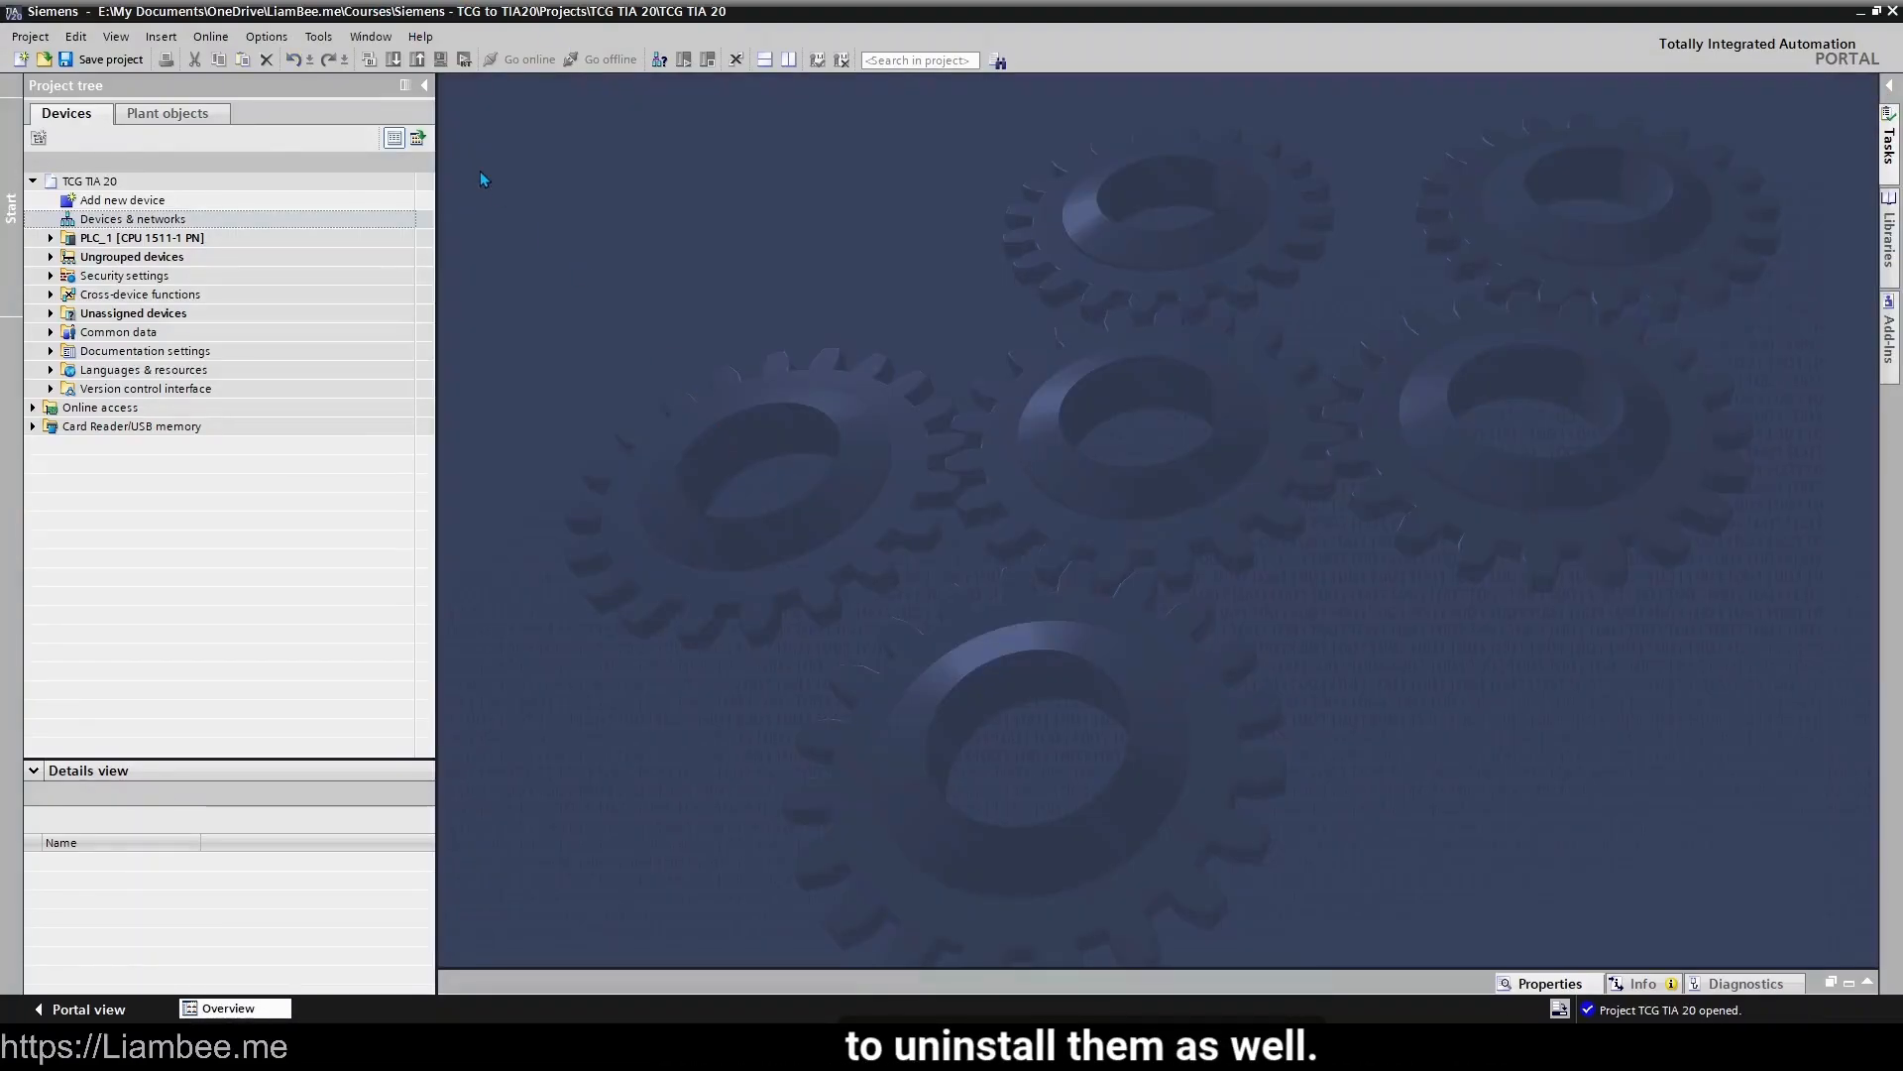
Step: Reopen the general station description file manager and check the delete option for the installed ifm AC14xx file, leaving it unselected
{"action": "left_click", "coordinate": [276, 40]}
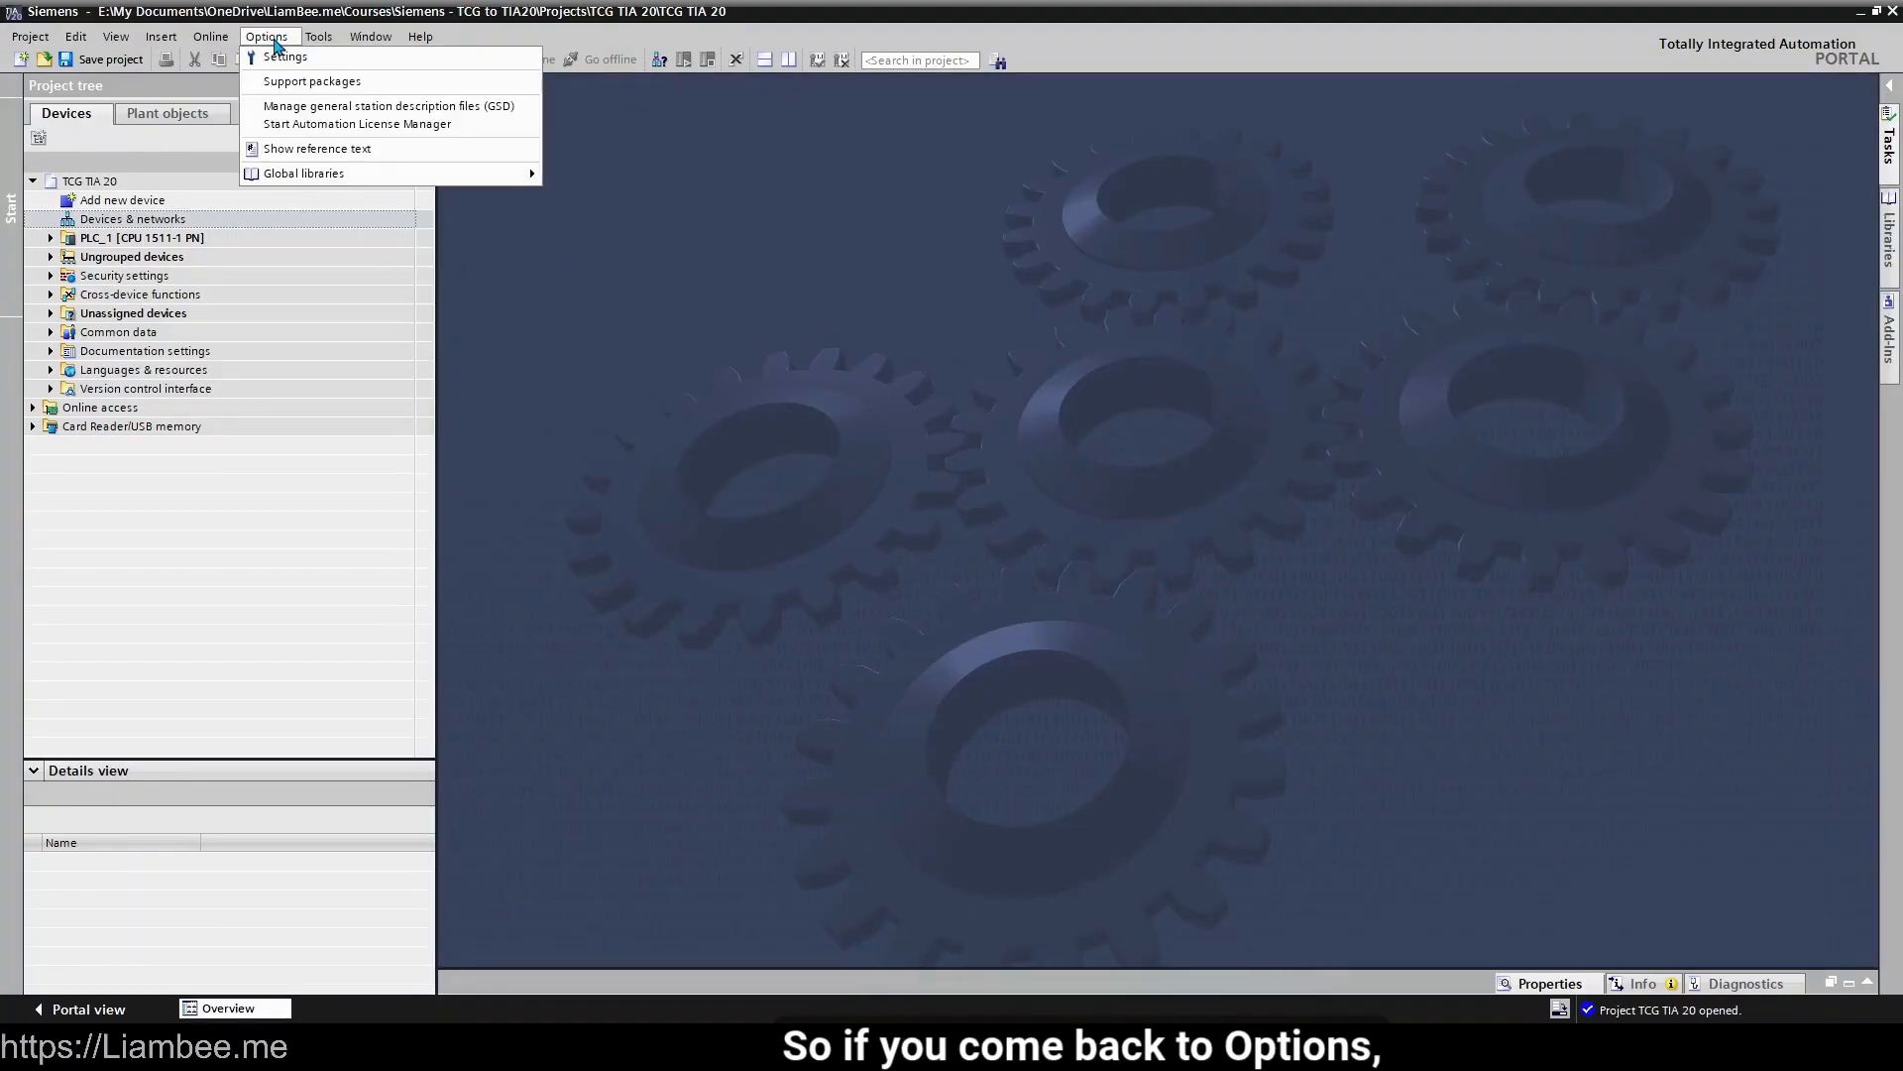
{"action": "left_click", "coordinate": [376, 109]}
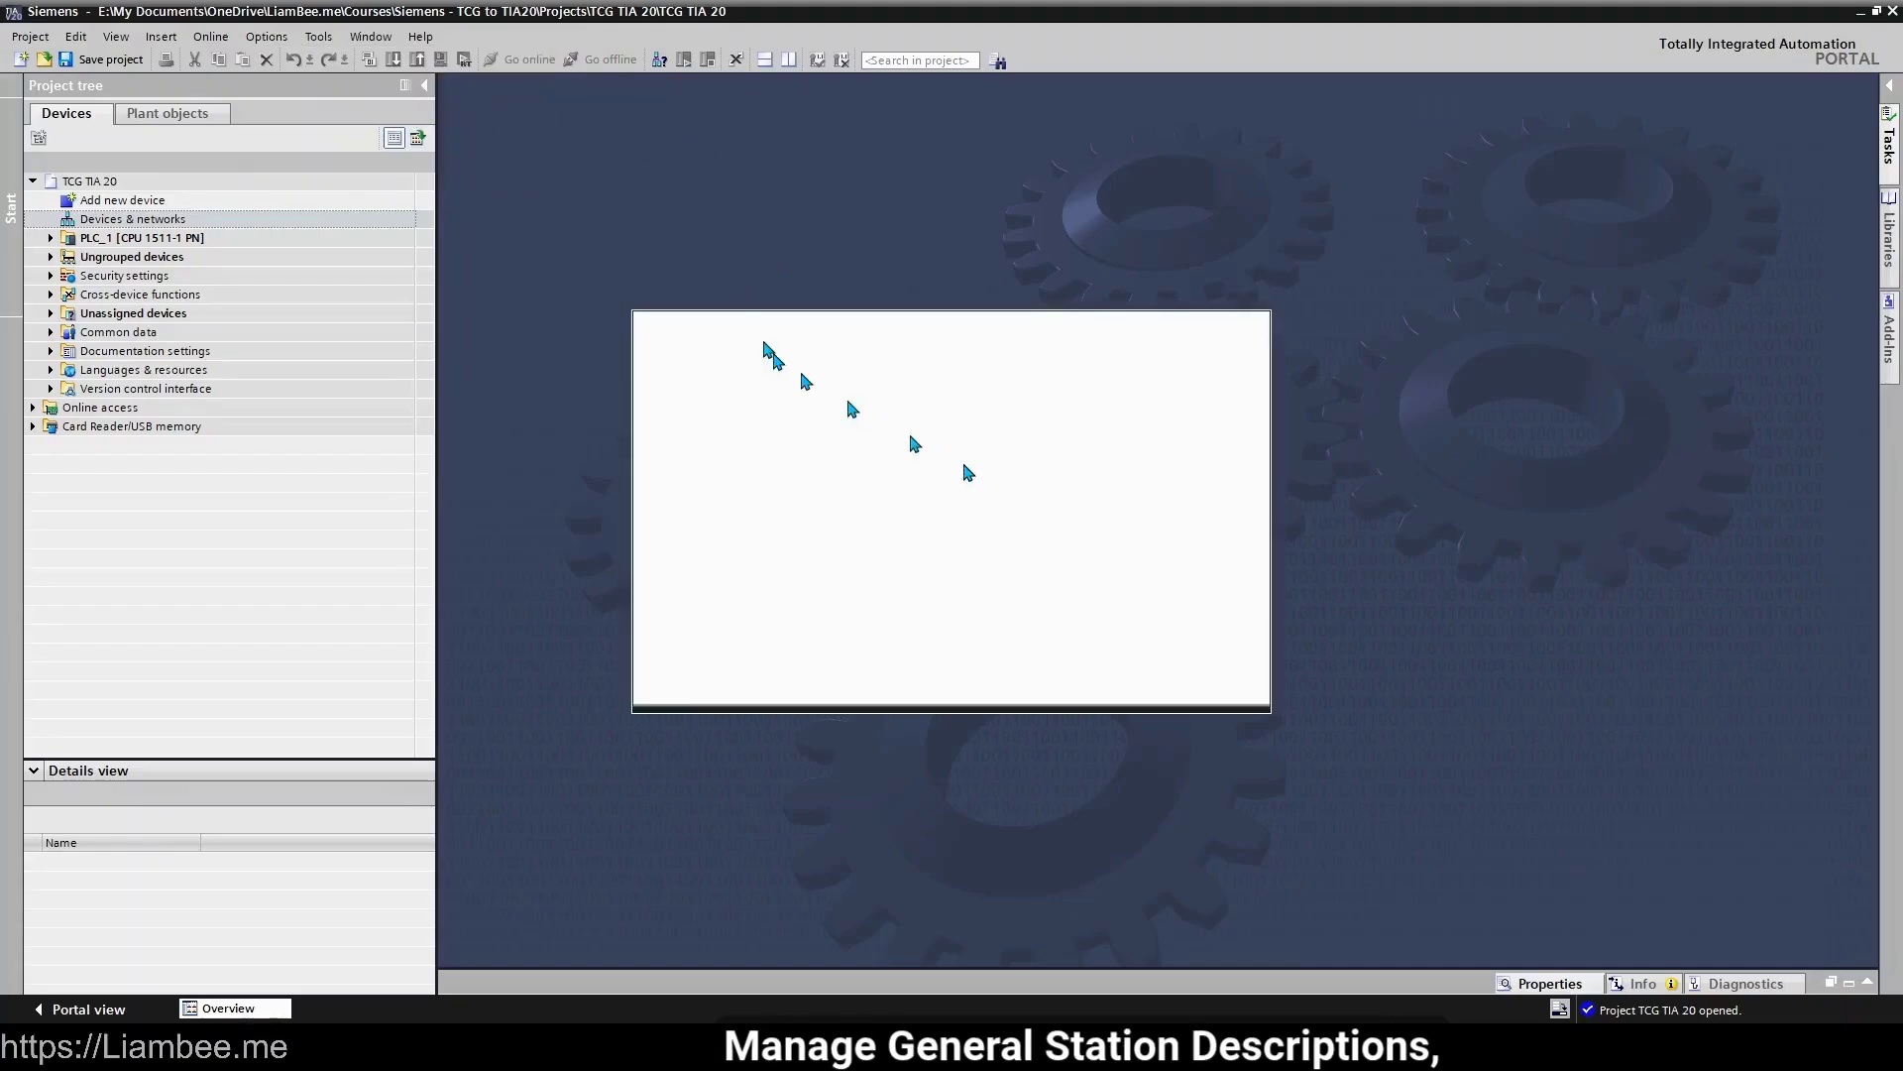
{"action": "left_click", "coordinate": [655, 452]}
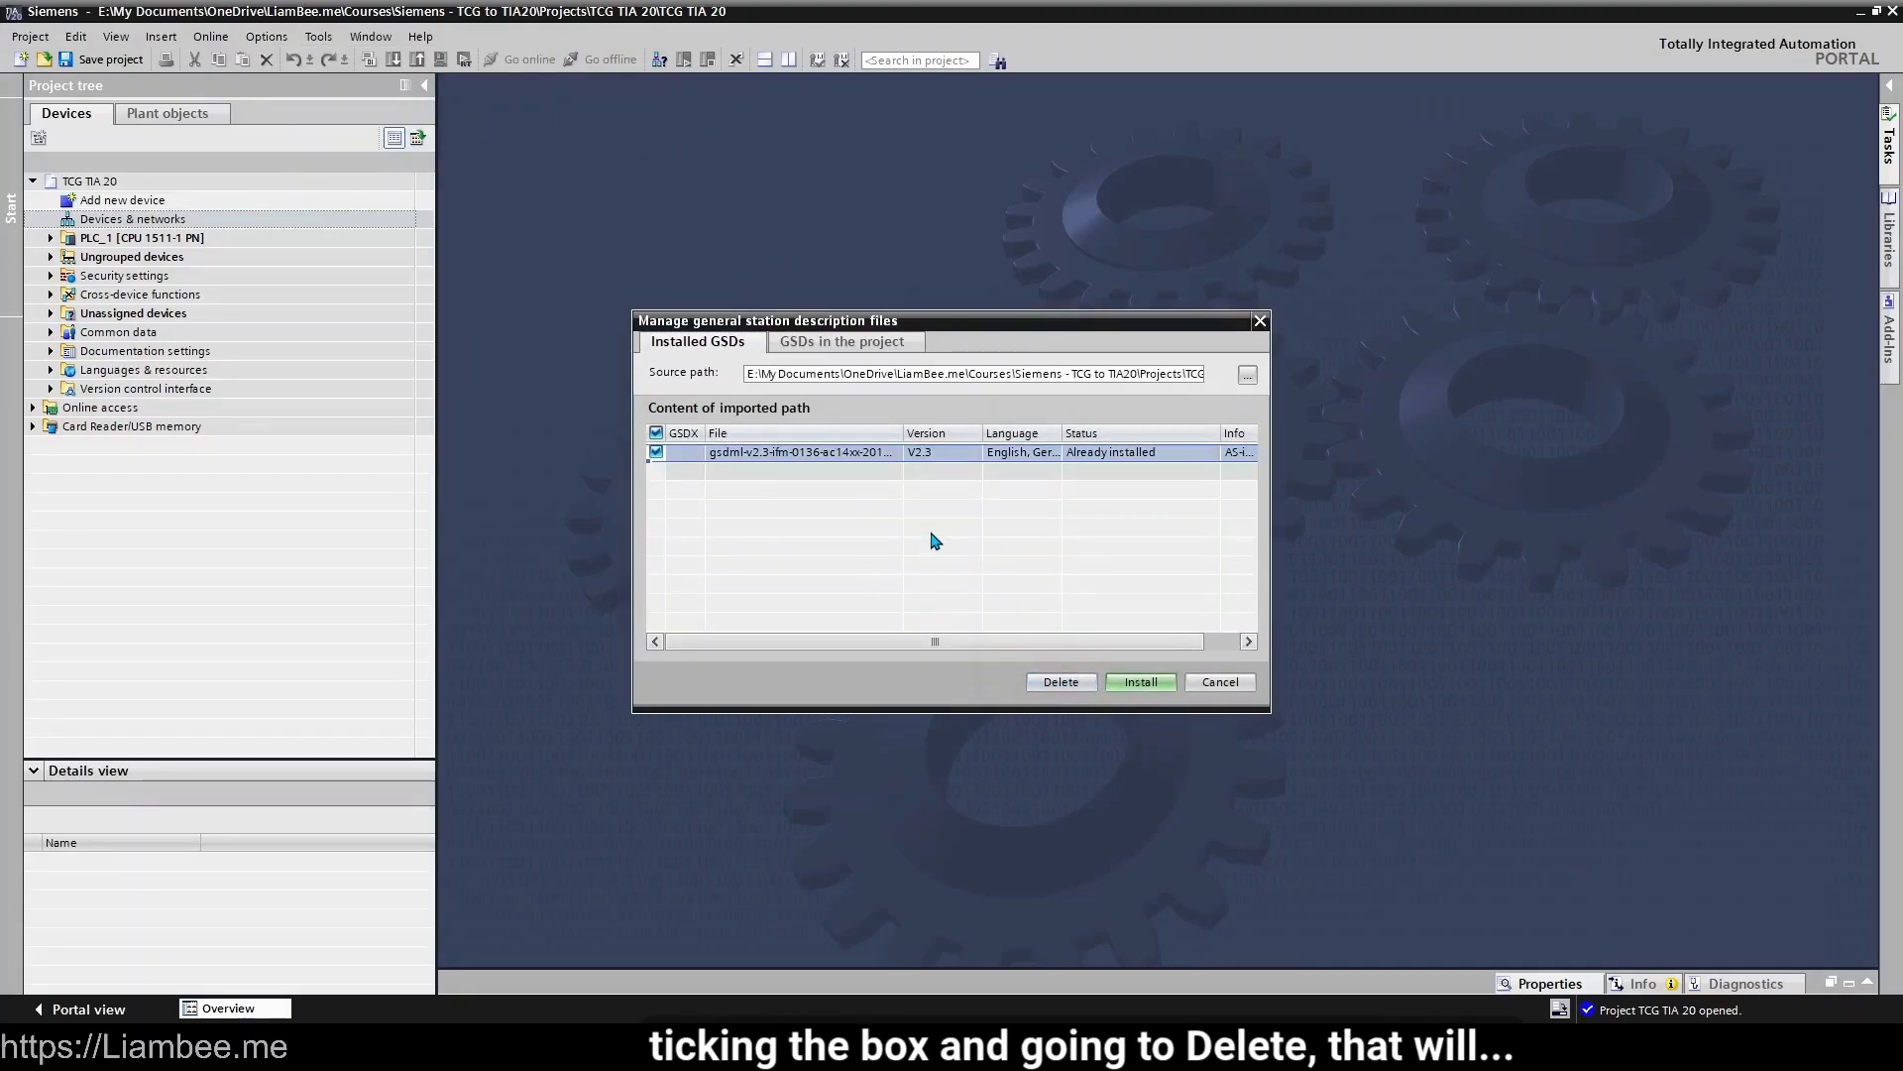
{"action": "left_click", "coordinate": [656, 453]}
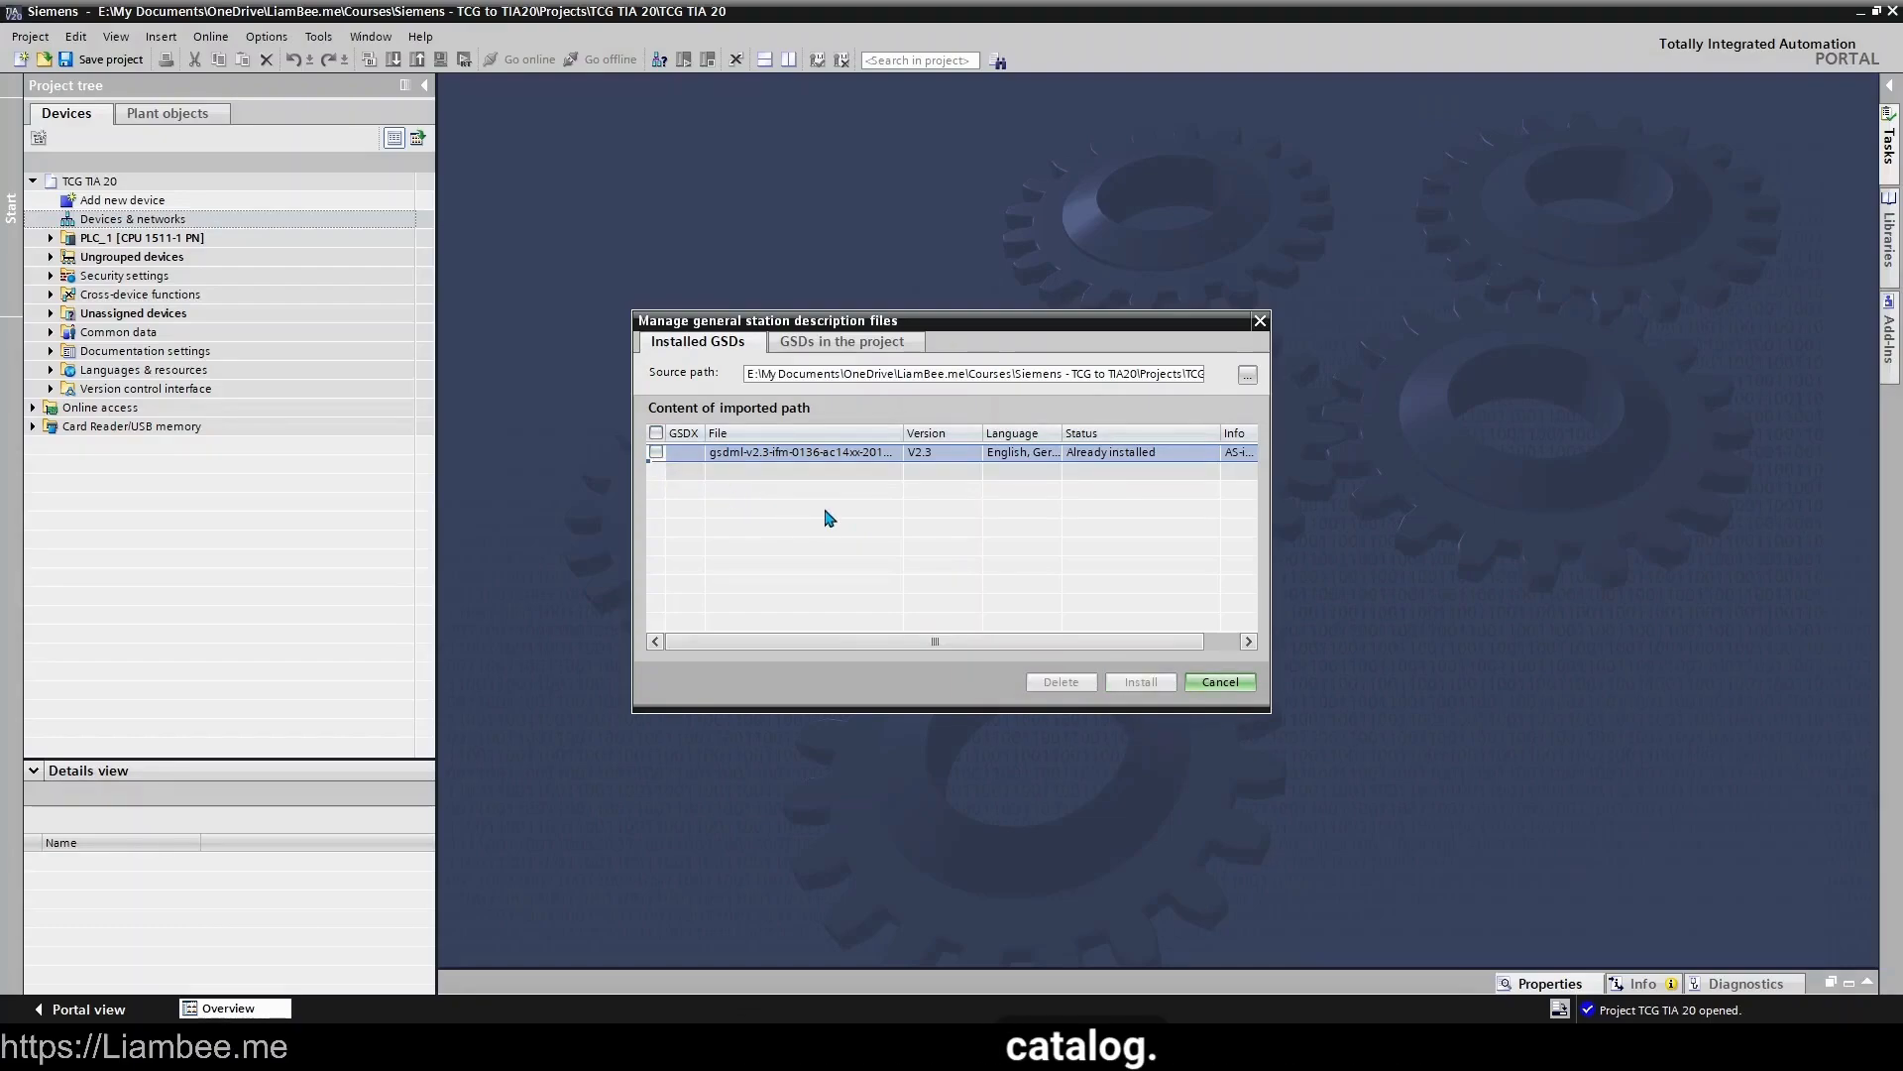
Step: Search the project for unused GSDs, compare with the installed GSDs list, and close the manager
{"action": "left_click", "coordinate": [842, 352]}
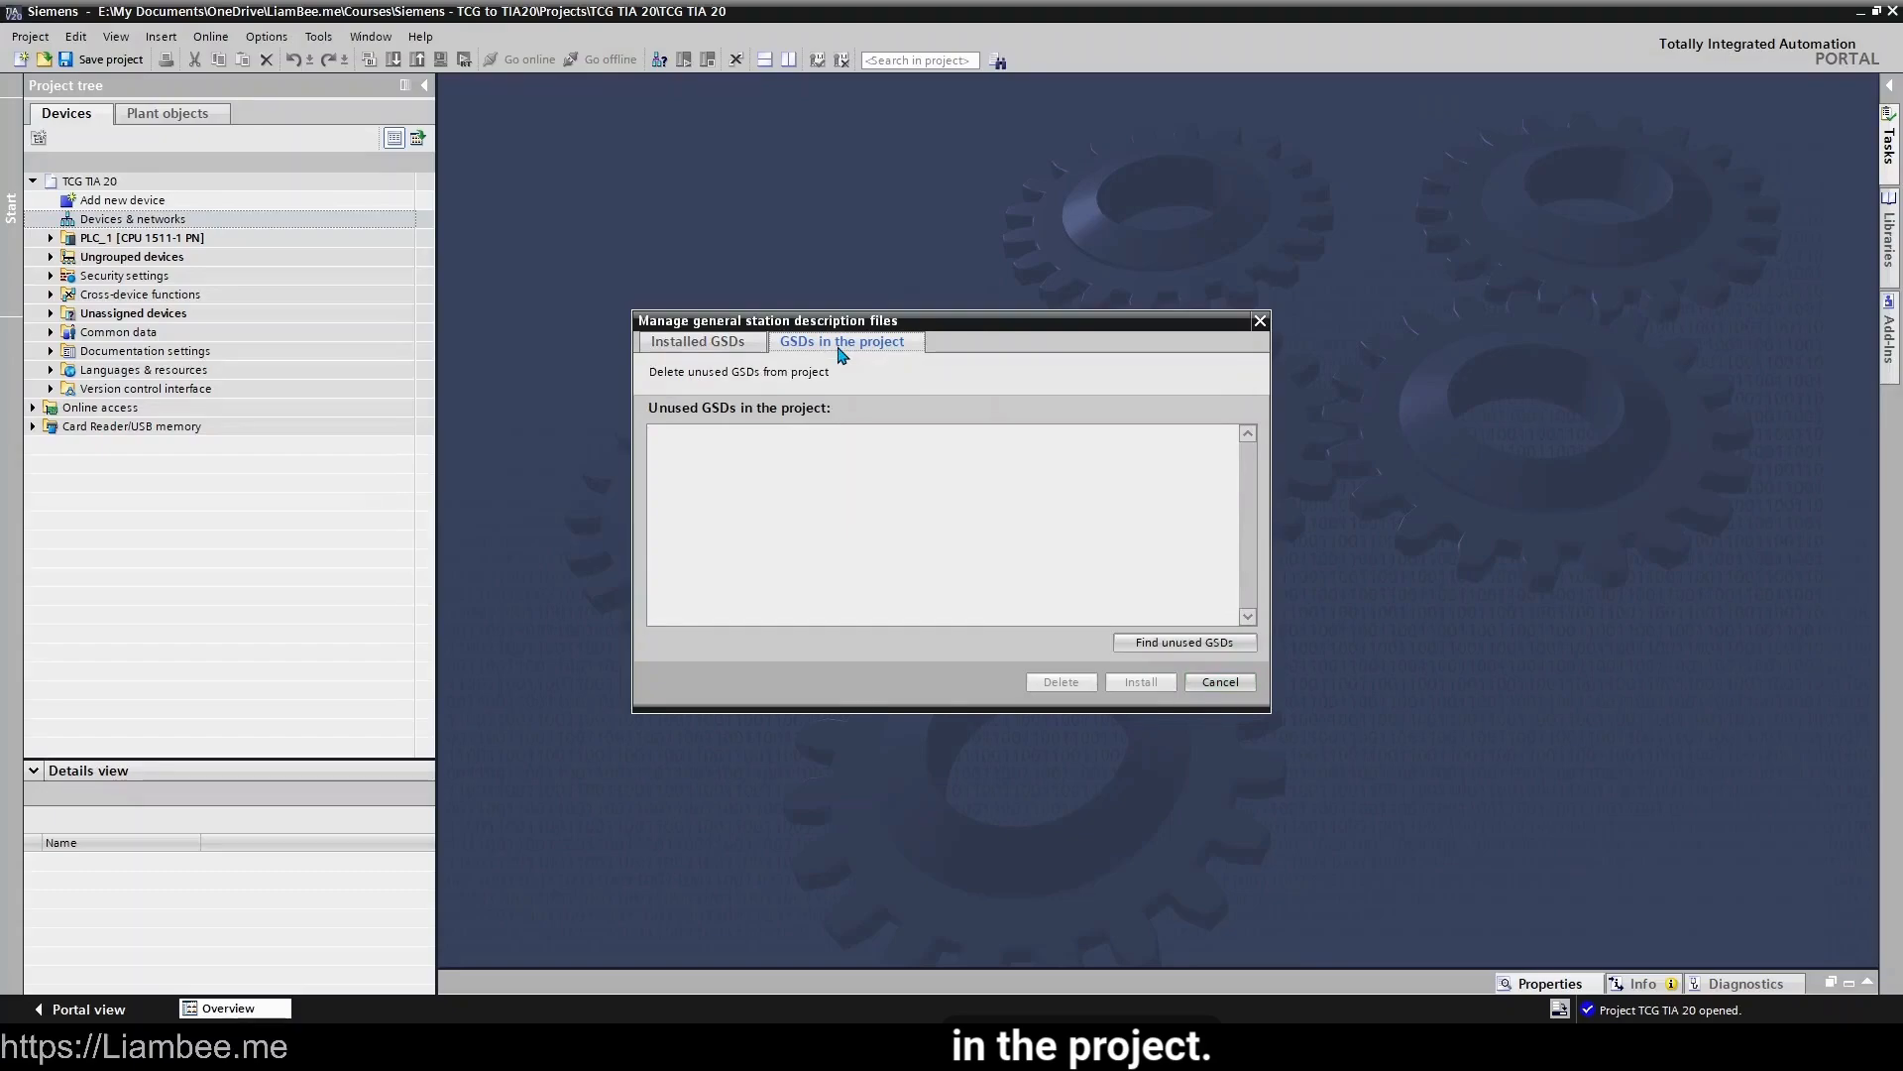
{"action": "left_click", "coordinate": [1185, 646]}
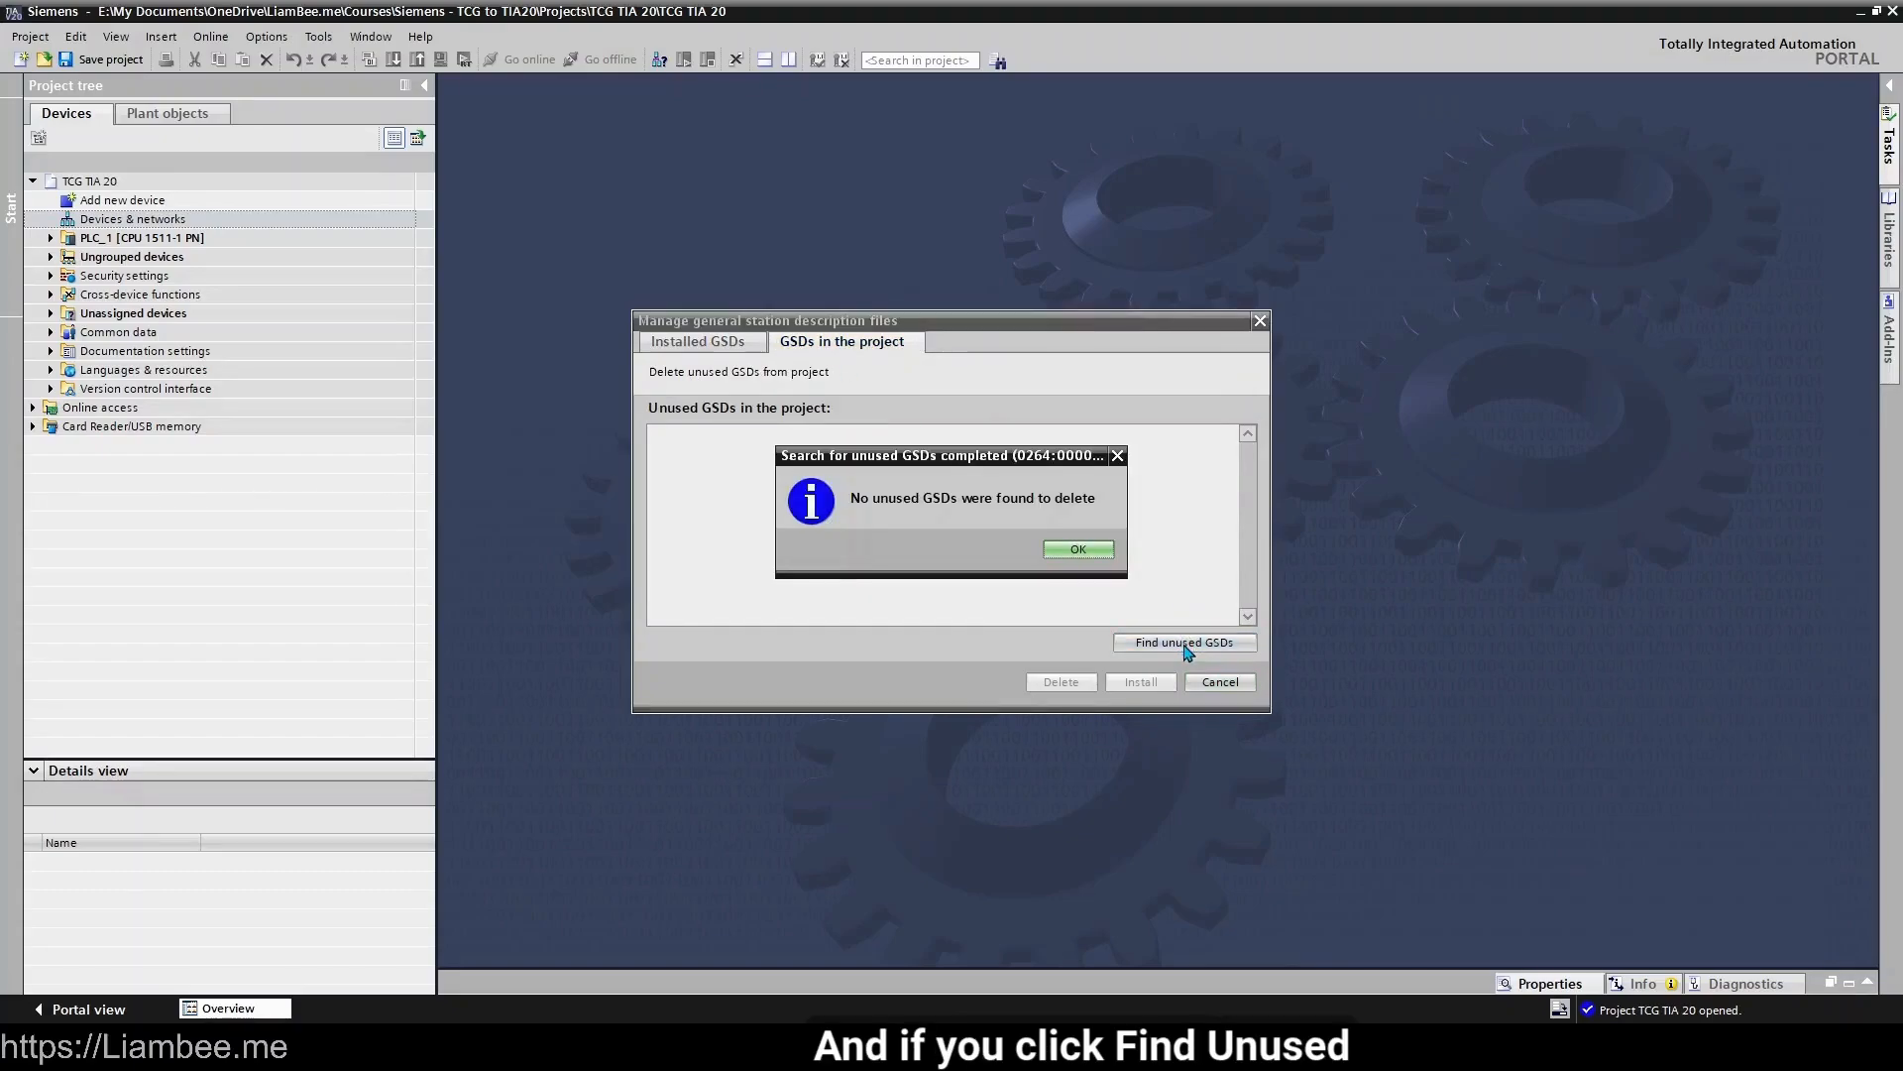
{"action": "left_click", "coordinate": [1079, 551]}
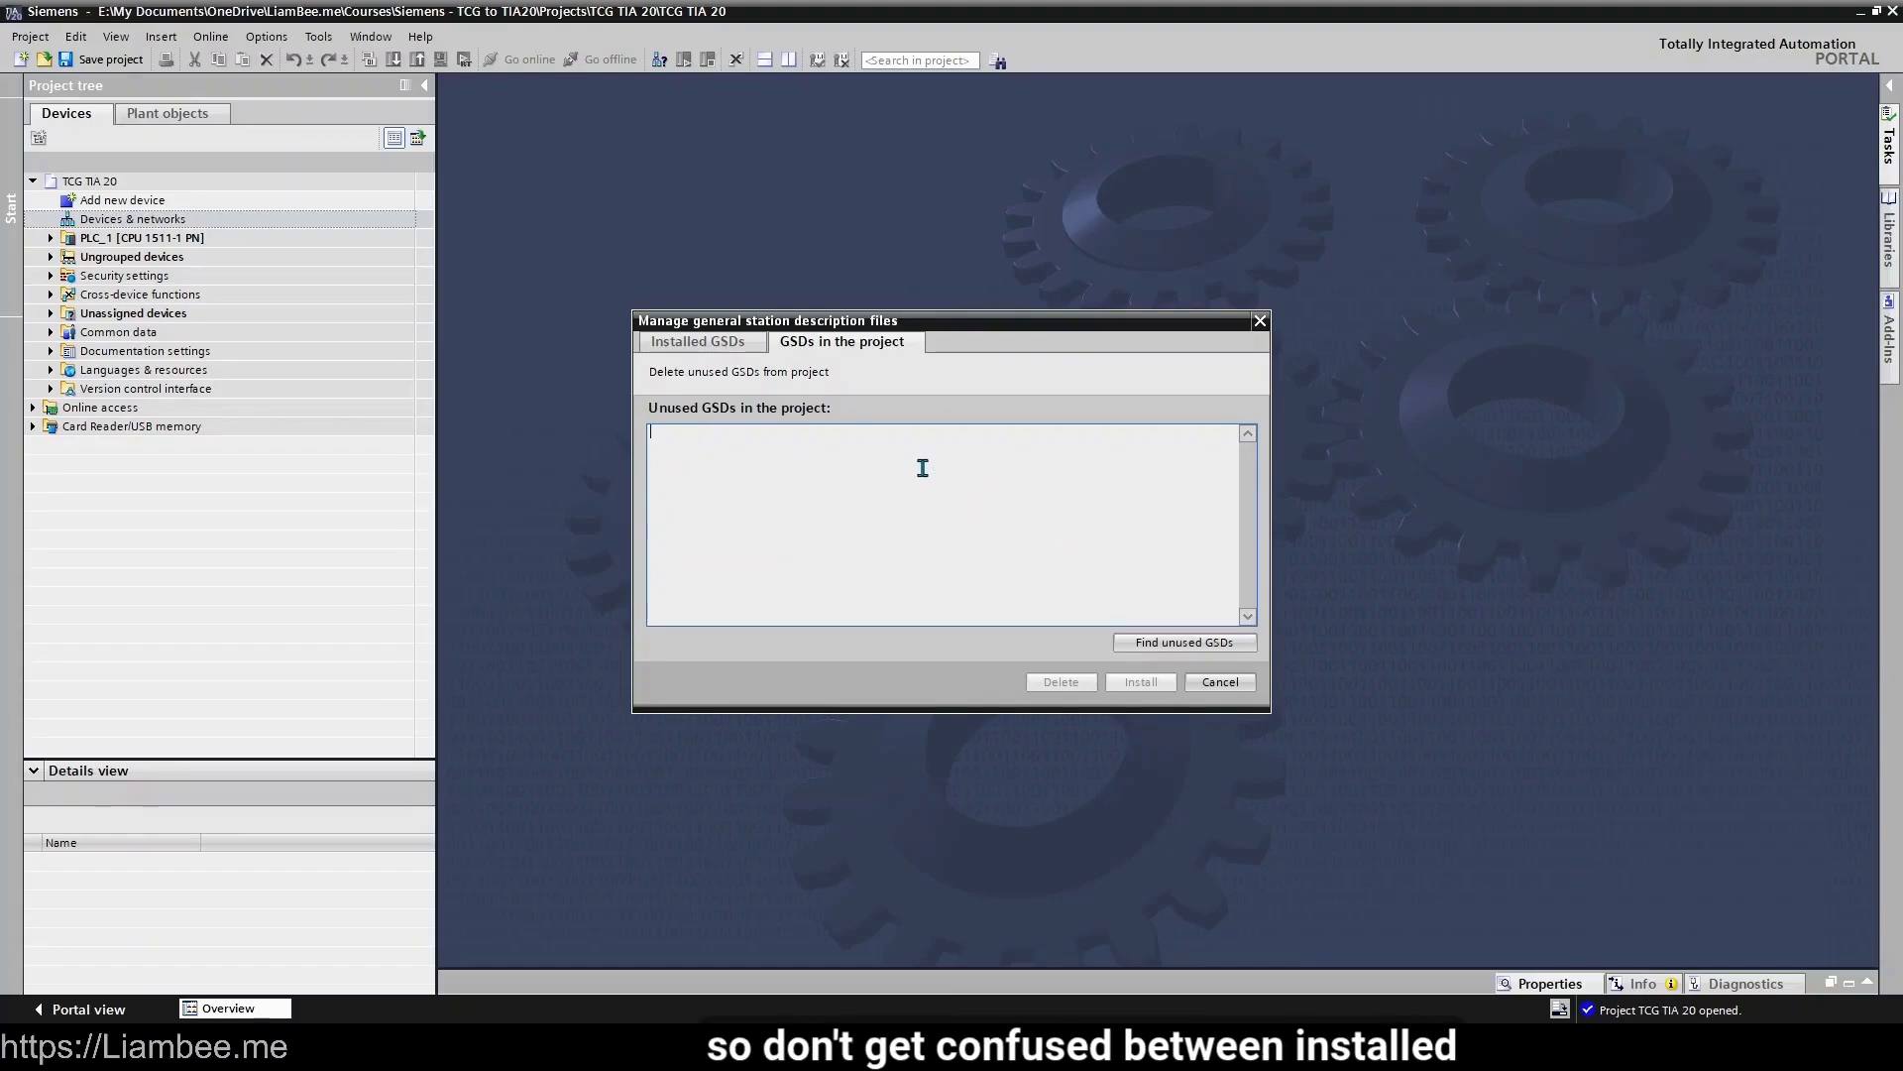
{"action": "left_click", "coordinate": [698, 341]}
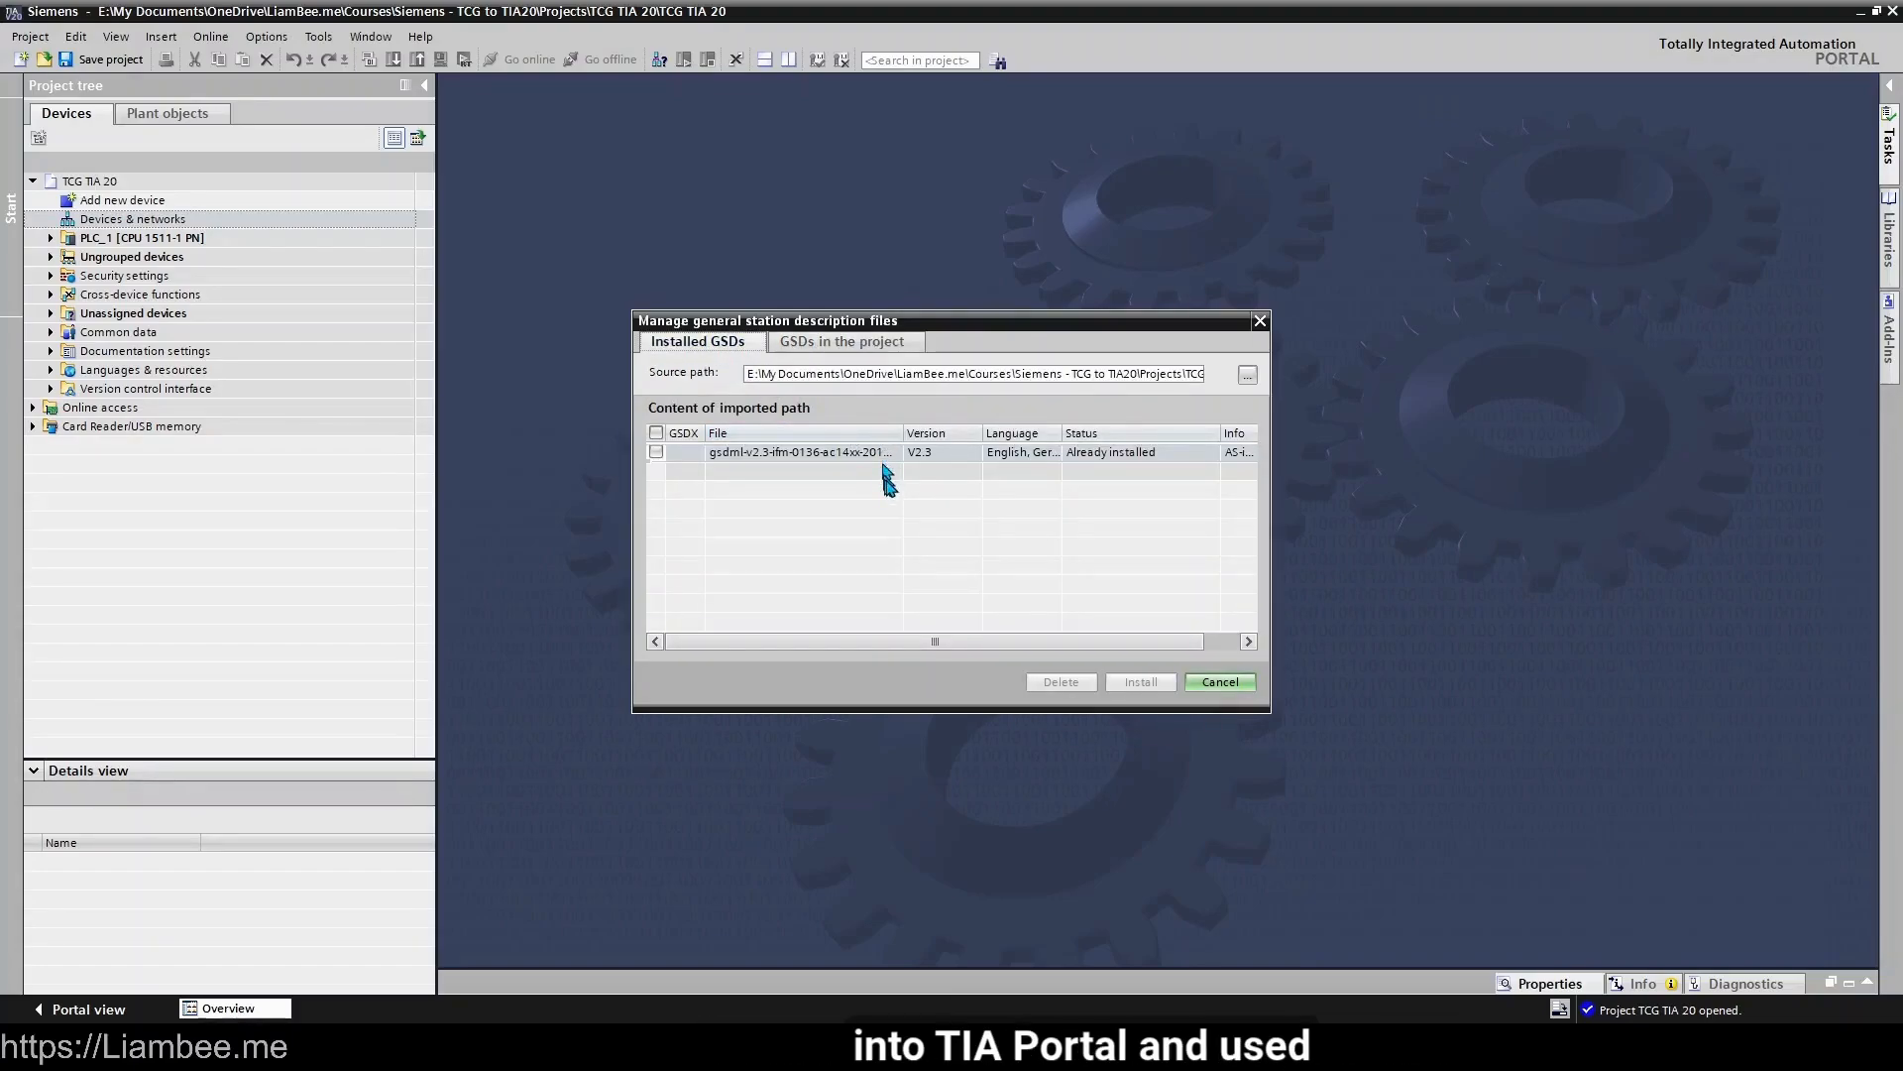
{"action": "left_click", "coordinate": [857, 347]}
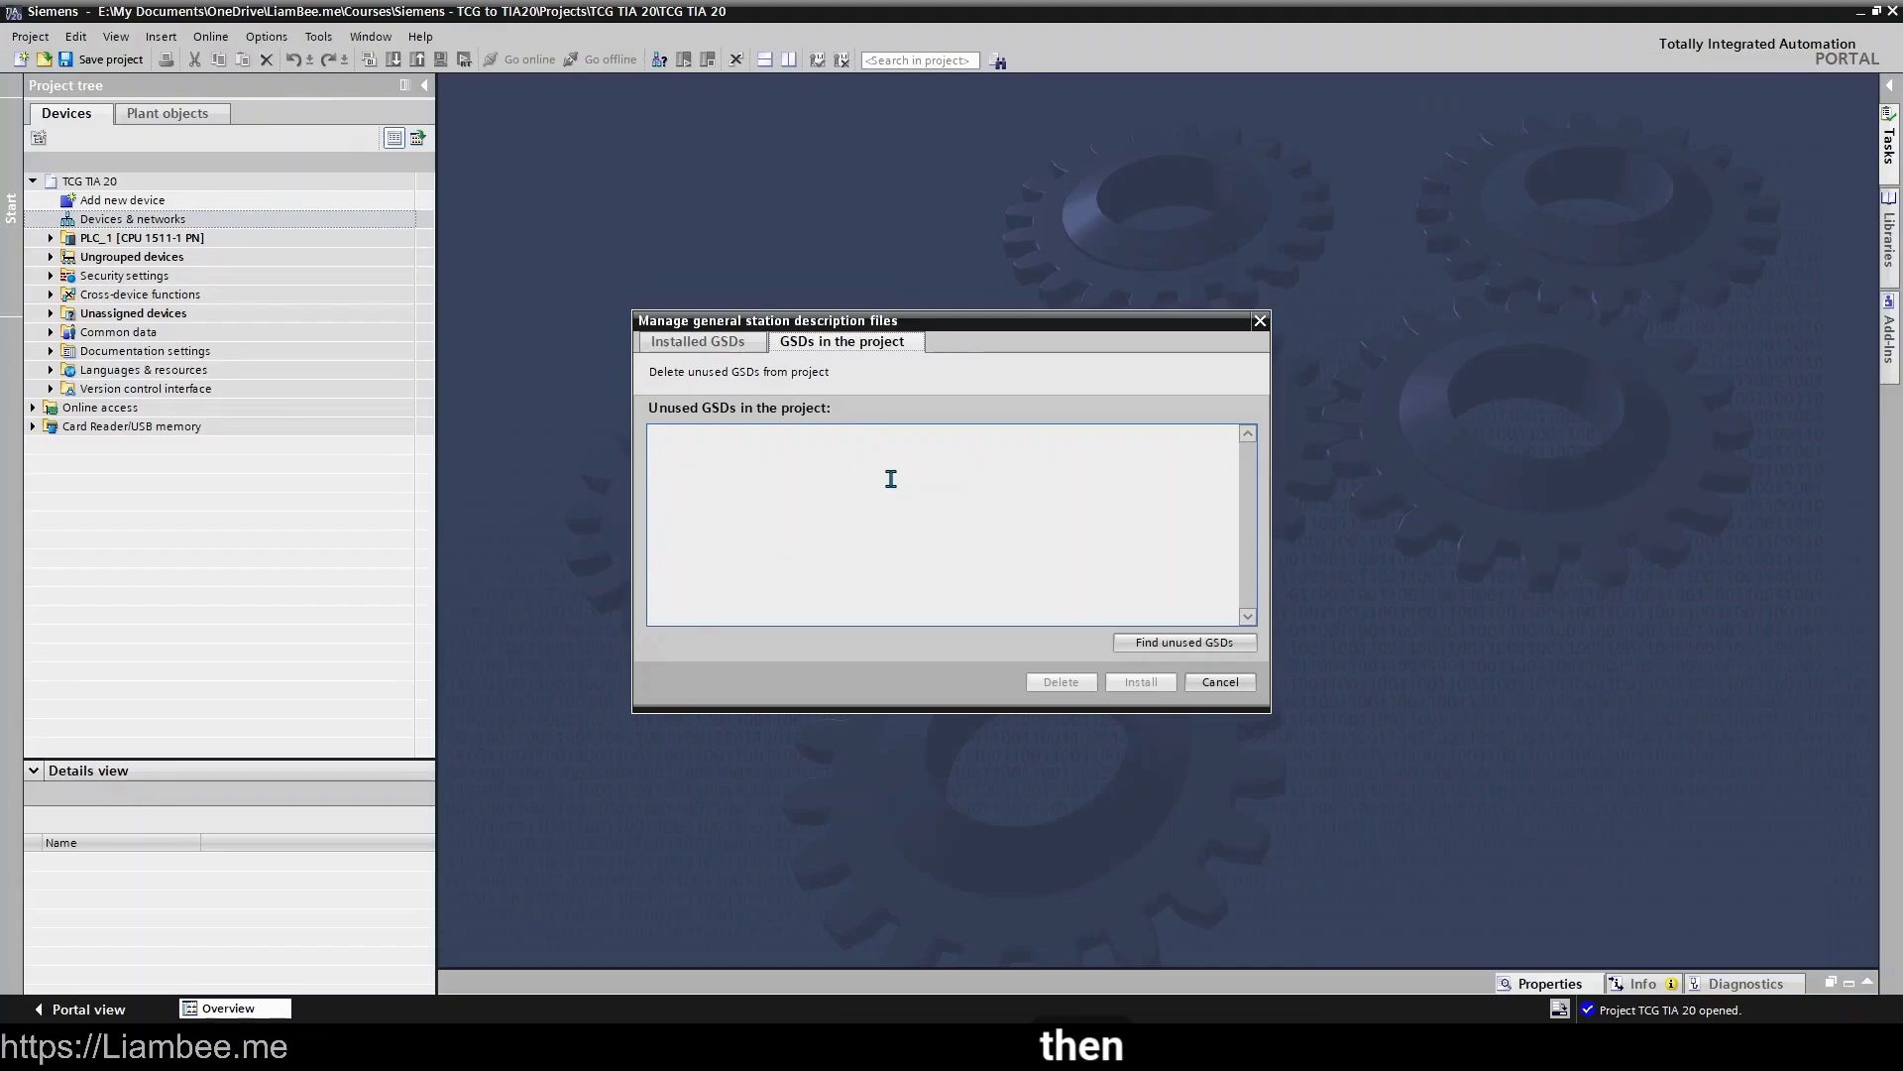
{"action": "left_click", "coordinate": [1184, 645]}
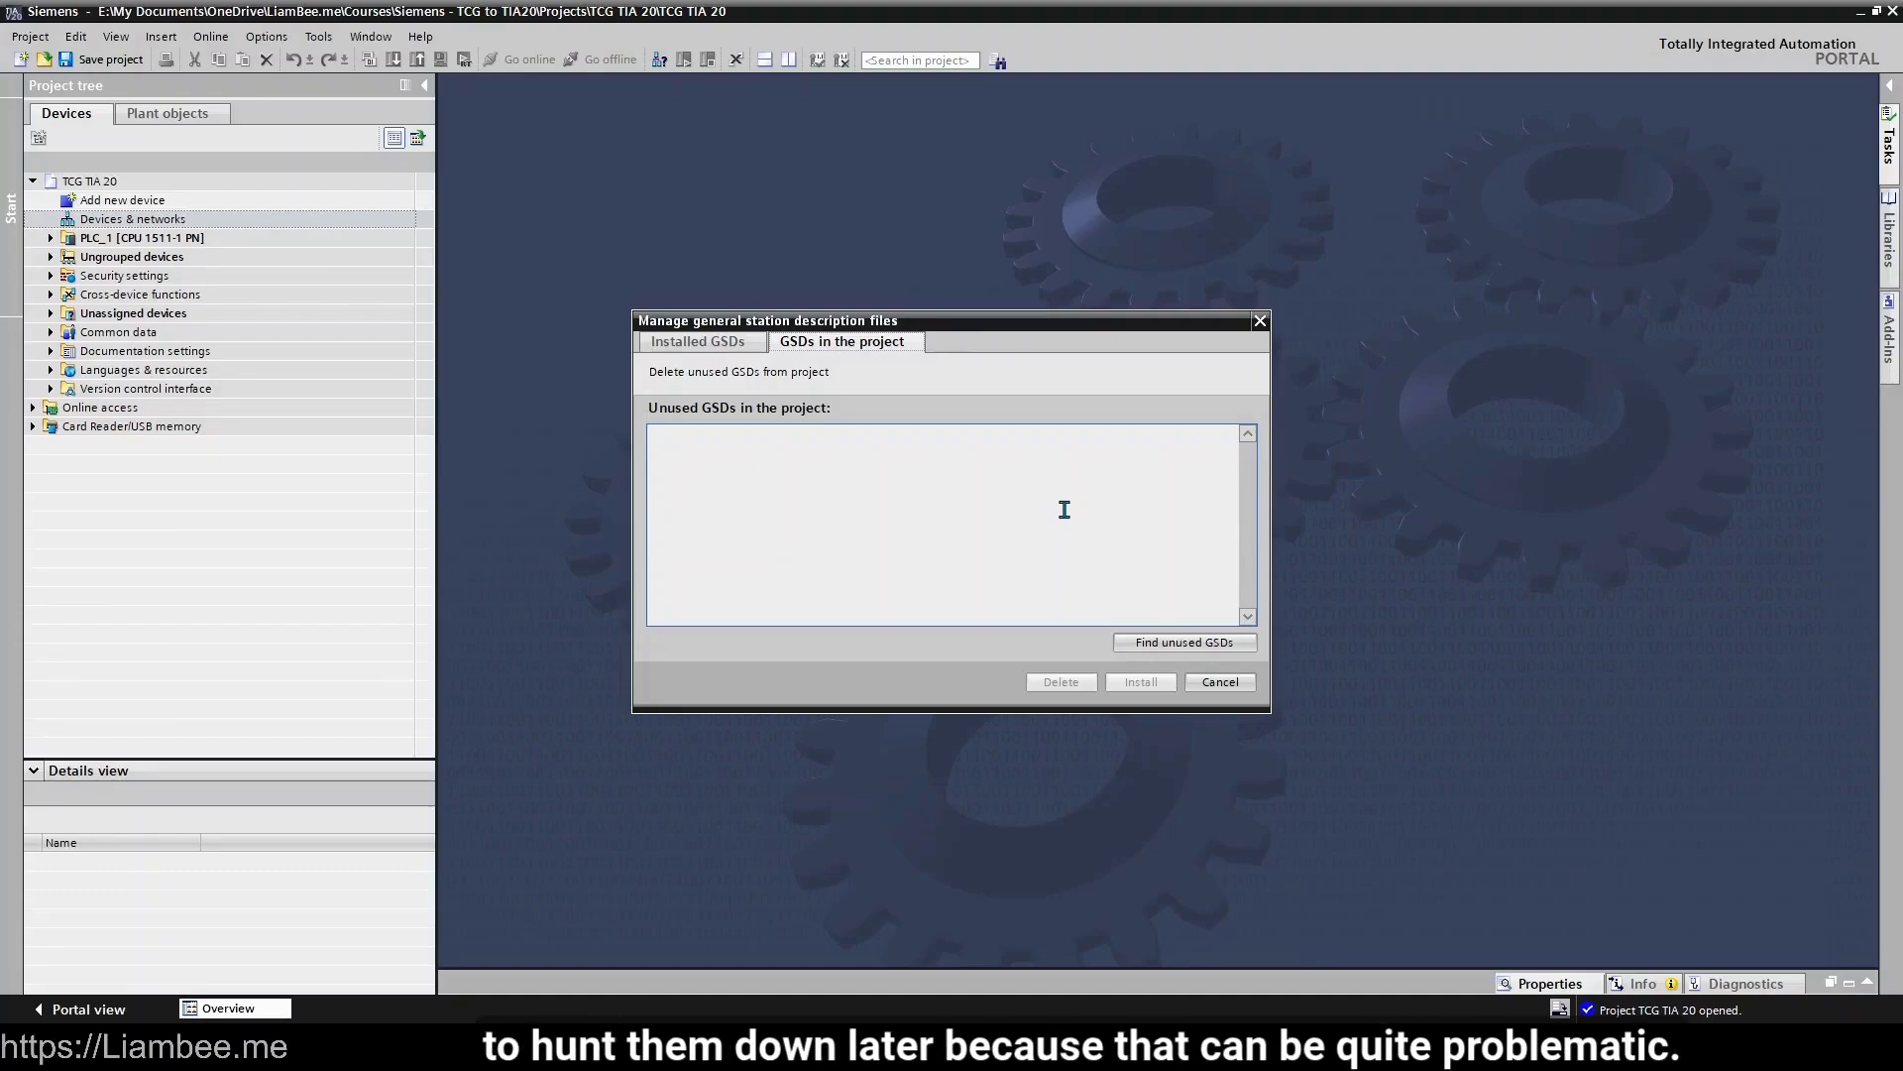
{"action": "key", "text": "Escape"}
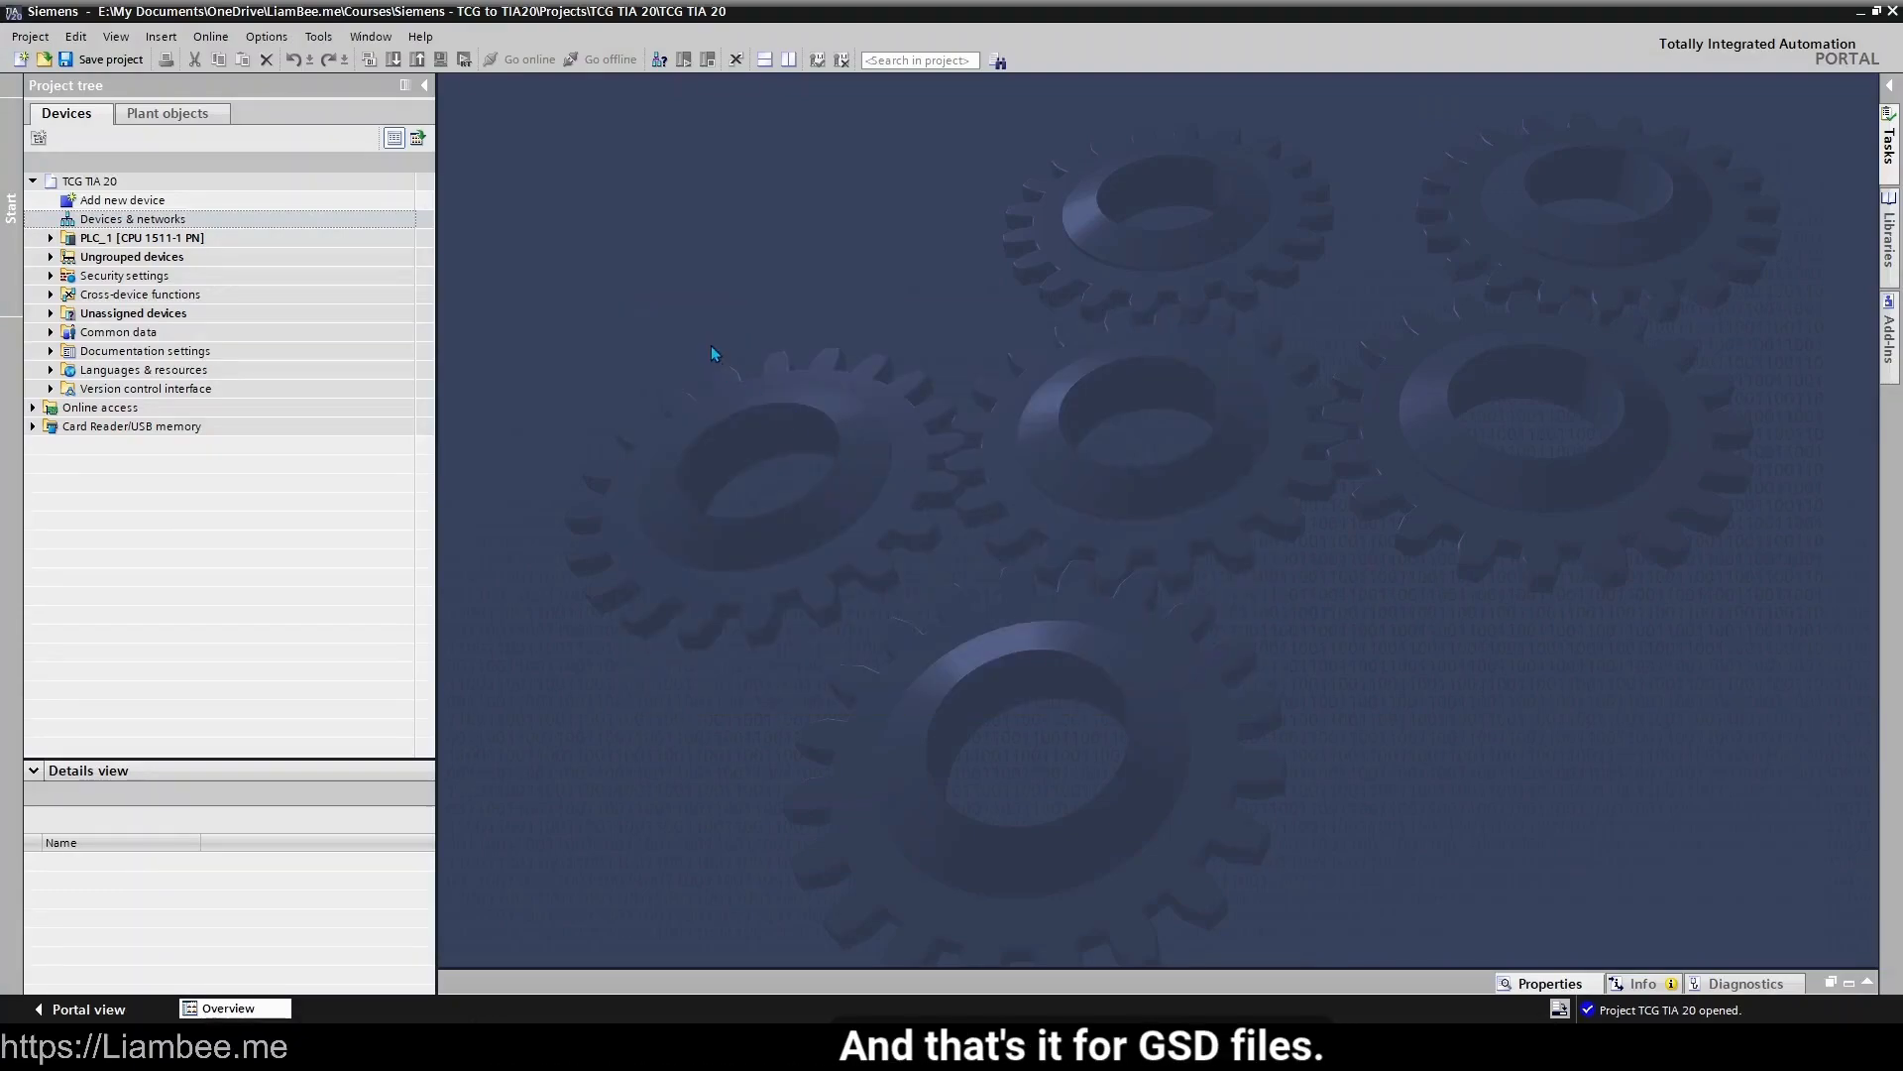